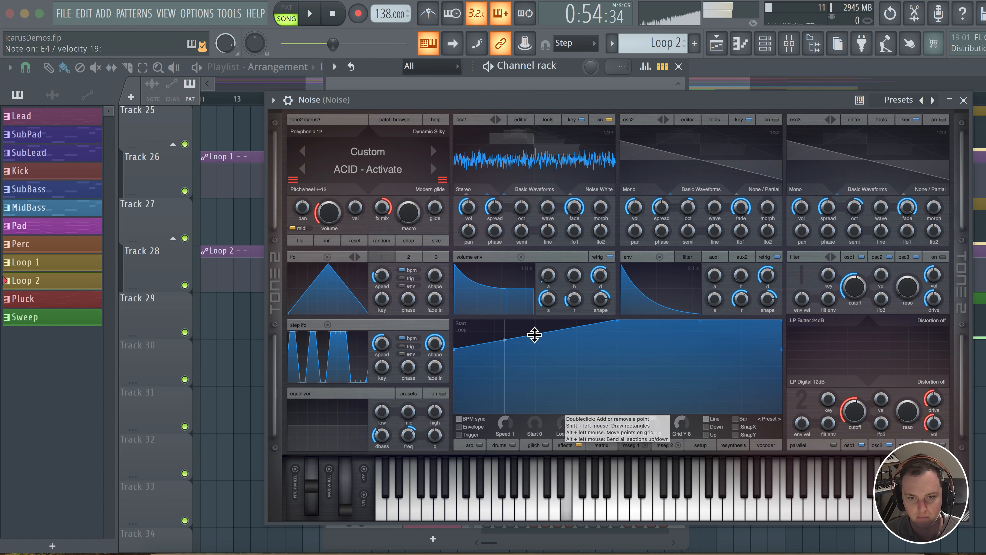
Bend the MSEG 1 curve into a gradual rising swell, assign it to oscillator 1's volume, and change its matrix source to bipolar Mseg1
left_click_drag(535, 335, 542, 359)
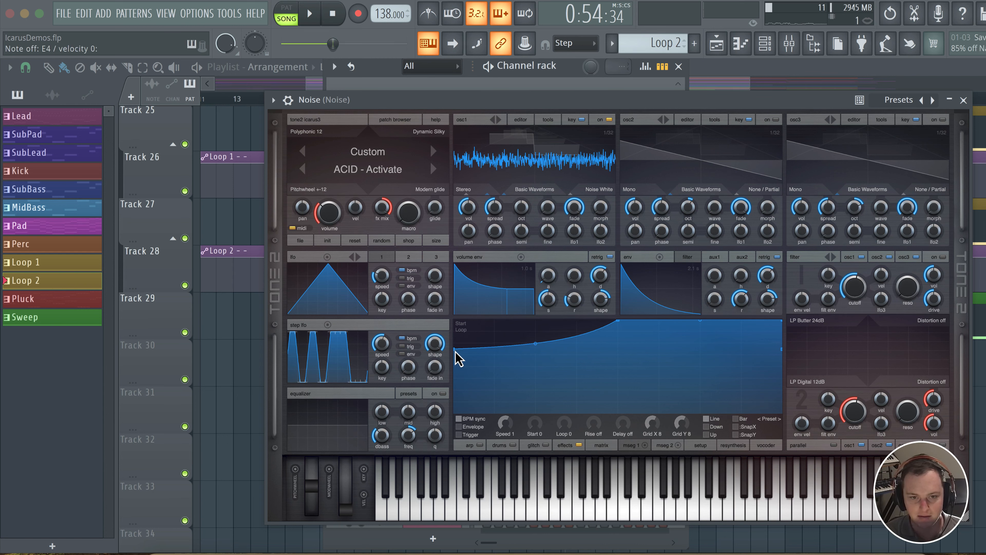
left_click_drag(454, 350, 454, 364)
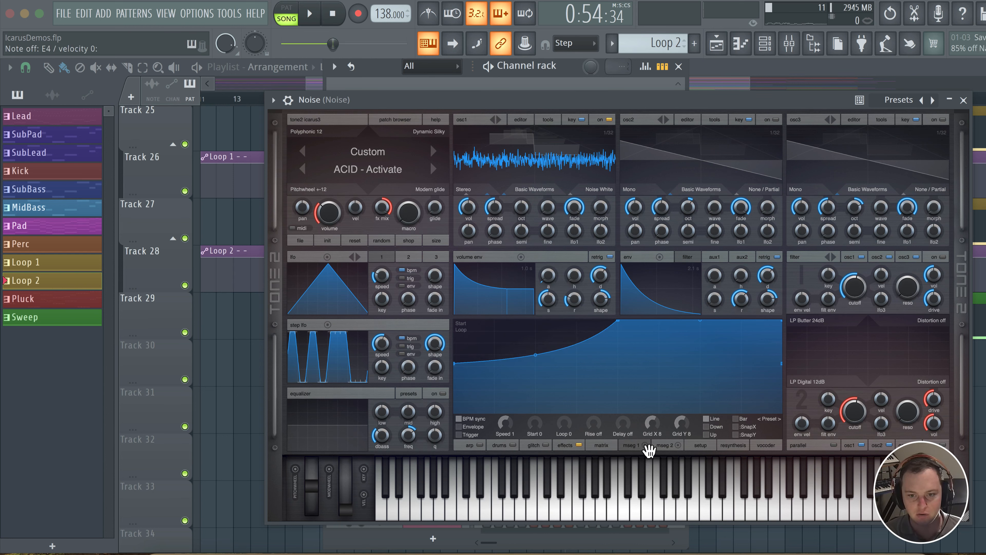
left_click_drag(495, 233, 471, 213)
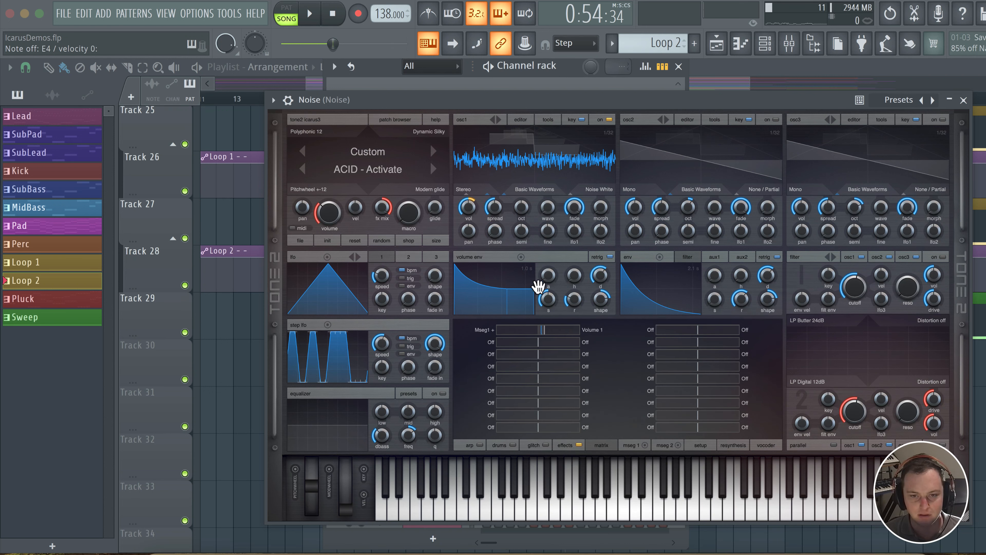
left_click(486, 339)
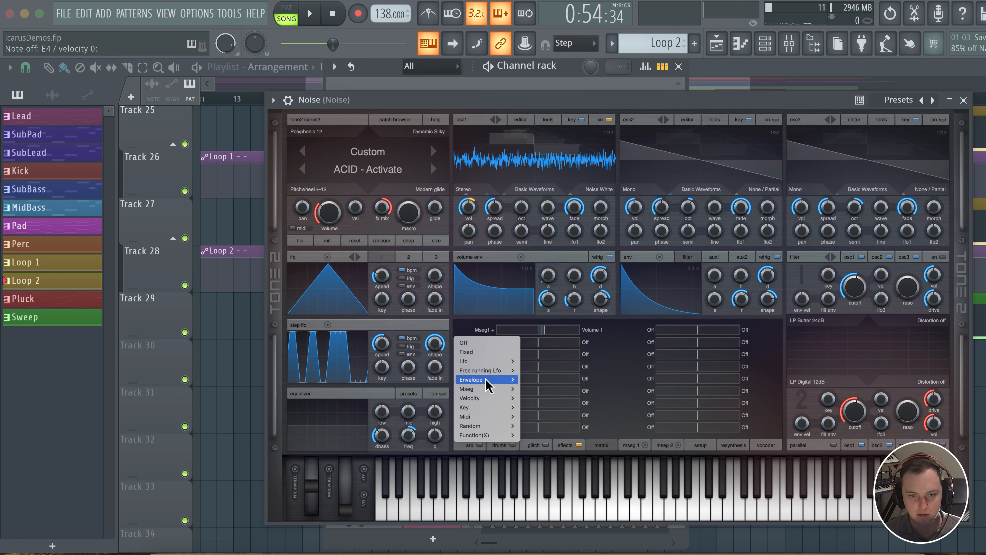
mouse_move(495, 391)
left_click(540, 398)
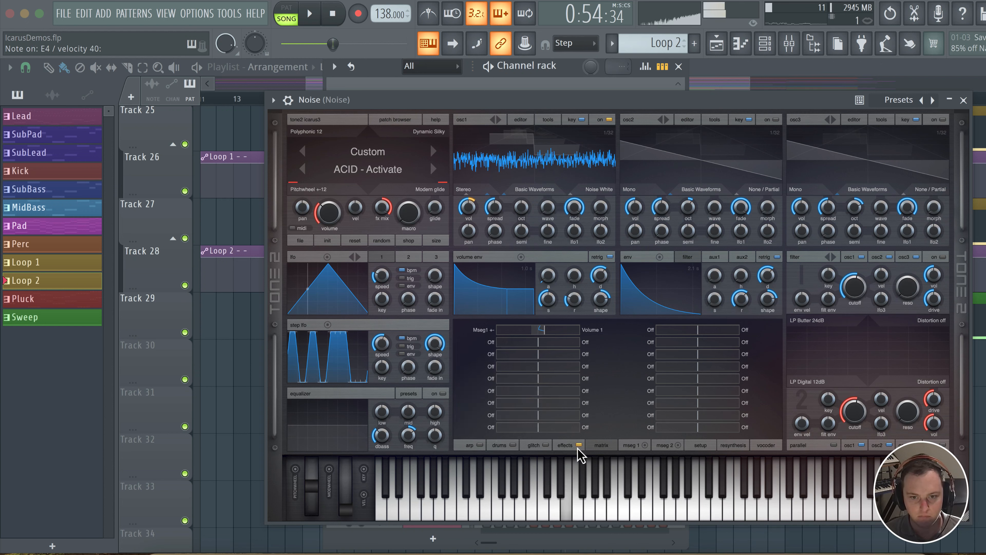
Raise the sustain of the volume envelope to maximum so the noise holds at full level
left_click(569, 446)
left_click(626, 446)
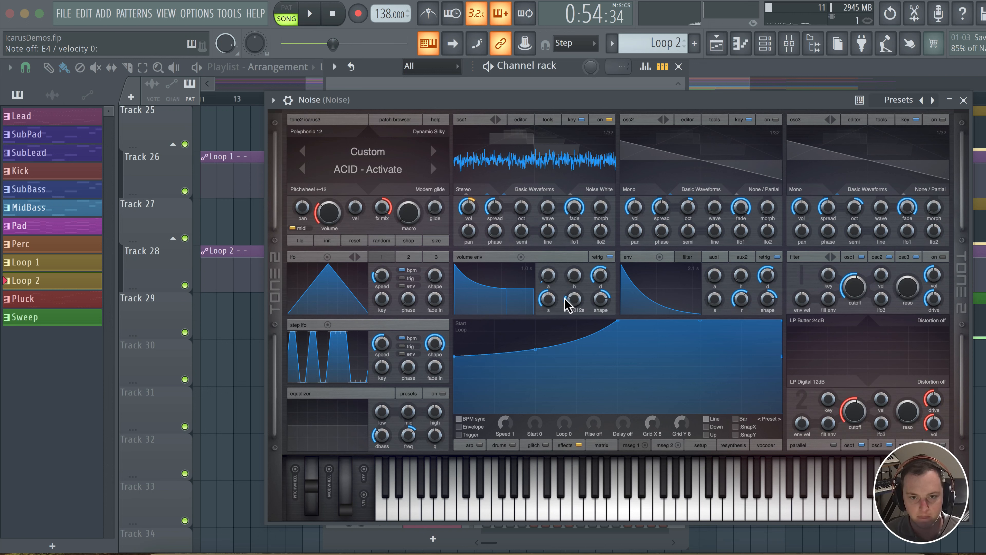
left_click_drag(548, 299, 588, 232)
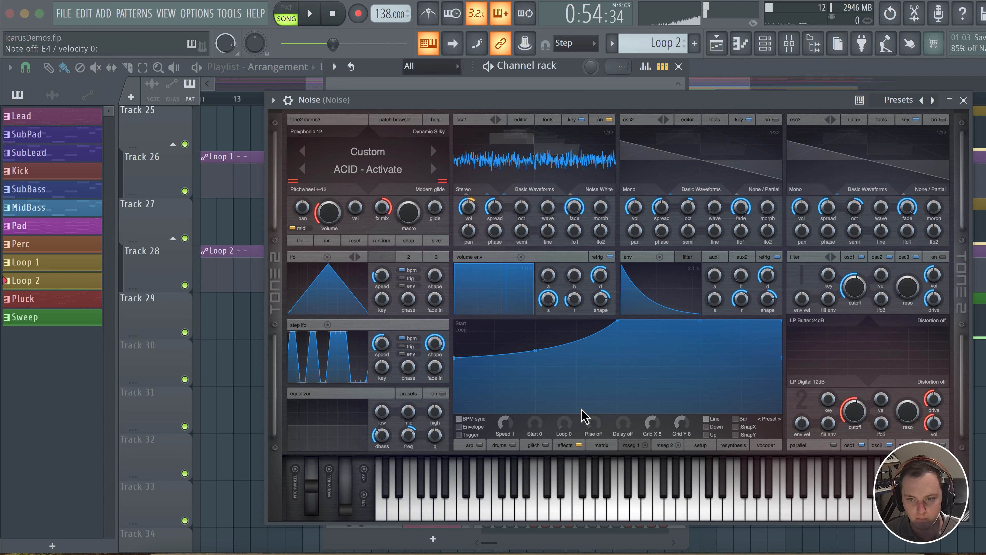
Enable filter 1, set its type to BP Digital 24dB and raise the cutoff to about 5918 Hz
left_click_drag(853, 292, 854, 297)
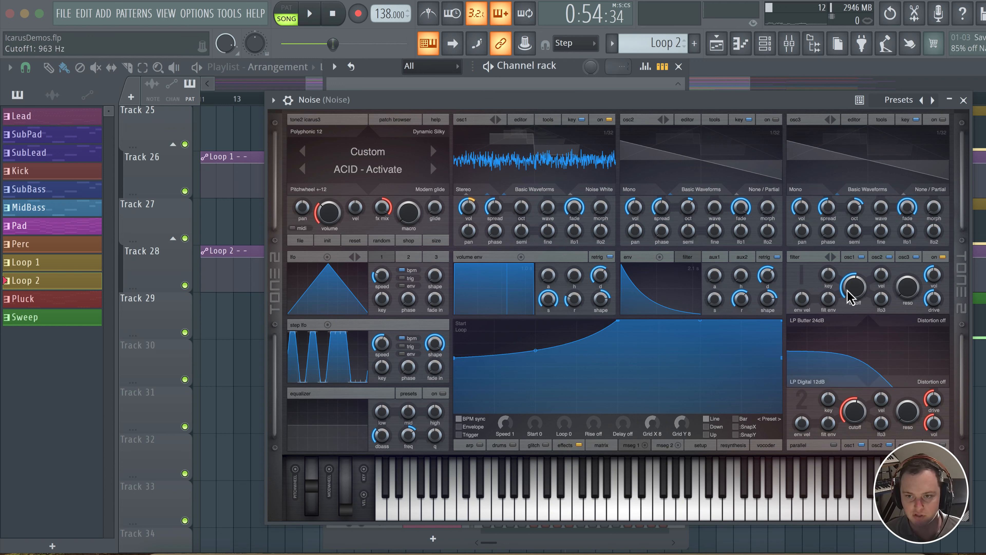
left_click(820, 324)
mouse_move(823, 360)
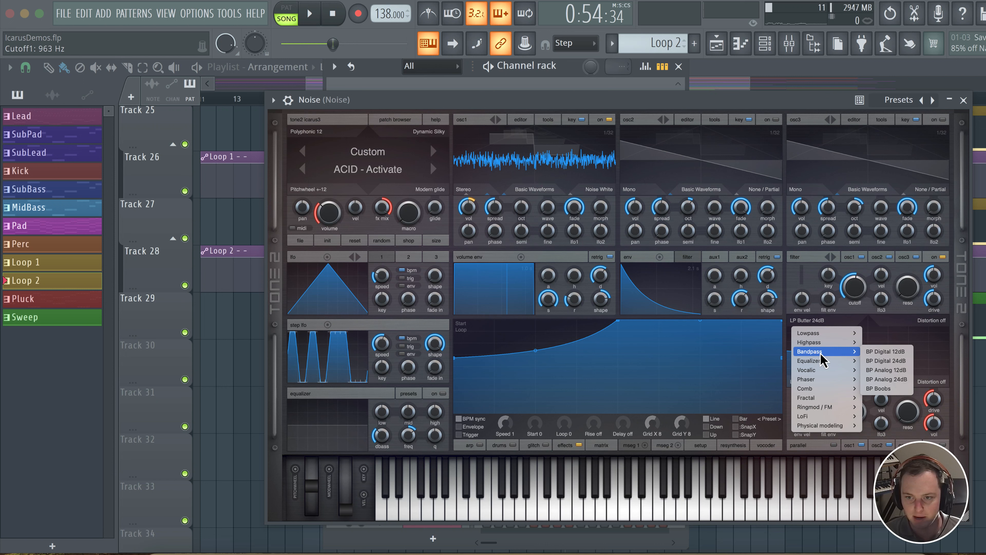
left_click(897, 362)
left_click_drag(851, 293, 861, 291)
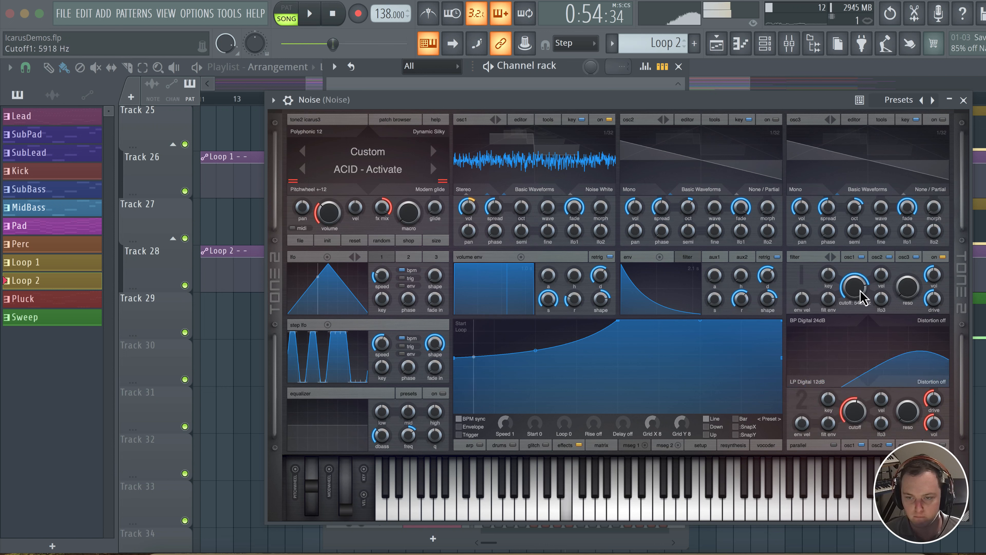
Change filter 1 to BP Digital 12dB with the cutoff at about 273 Hz and set its distortion to Saturate
left_click(823, 320)
mouse_move(836, 352)
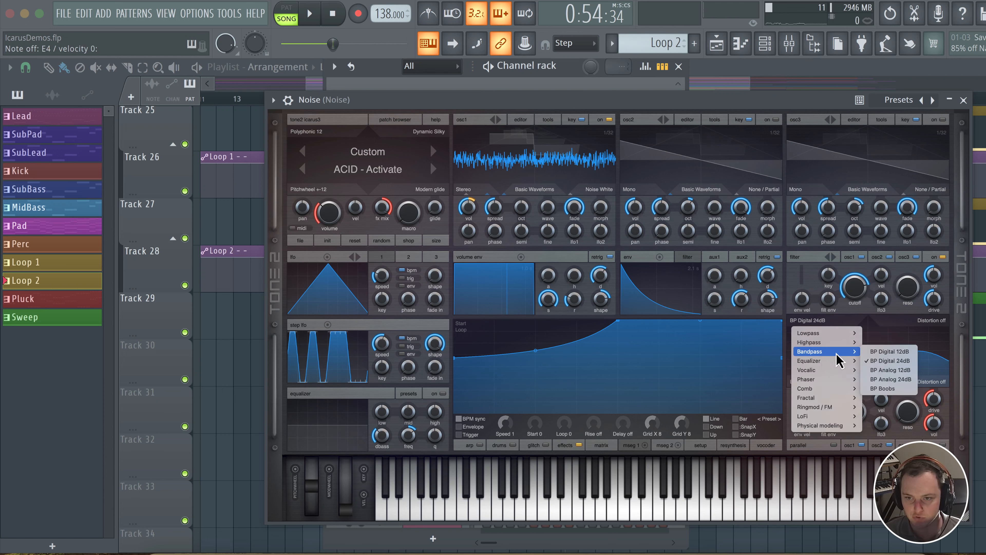
left_click(890, 352)
mouse_move(865, 309)
left_mouse_down()
mouse_move(856, 292)
mouse_move(907, 279)
mouse_move(855, 298)
mouse_move(857, 316)
left_mouse_up()
left_click(934, 321)
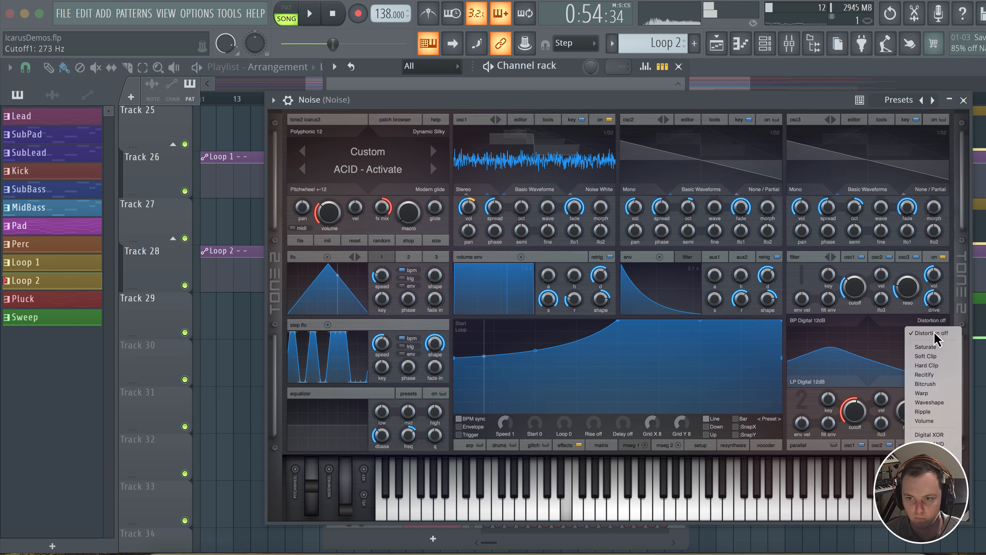
left_click(930, 349)
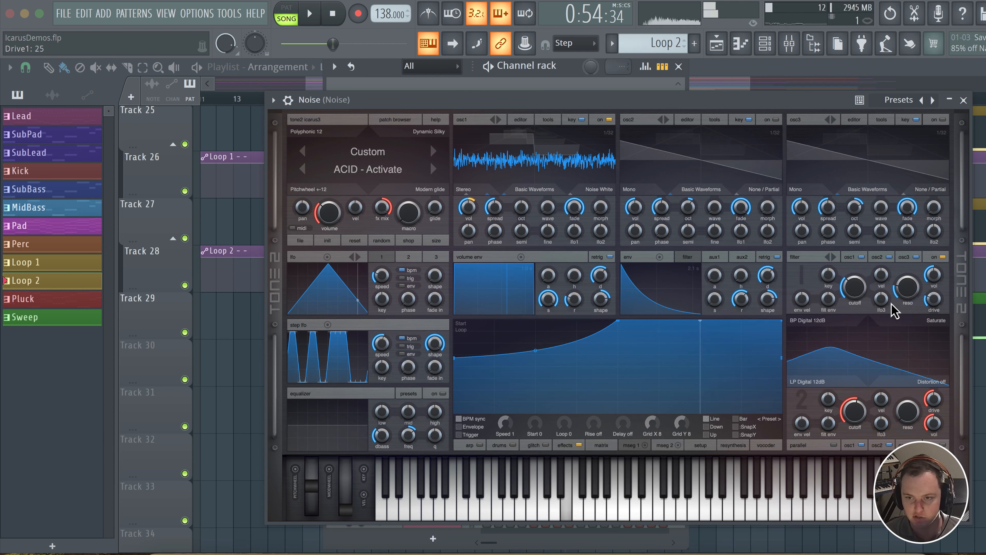
Sweep filter 1's cutoff to its maximum and back to about 115 Hz, and adjust its resonance
left_click_drag(855, 287, 852, 194)
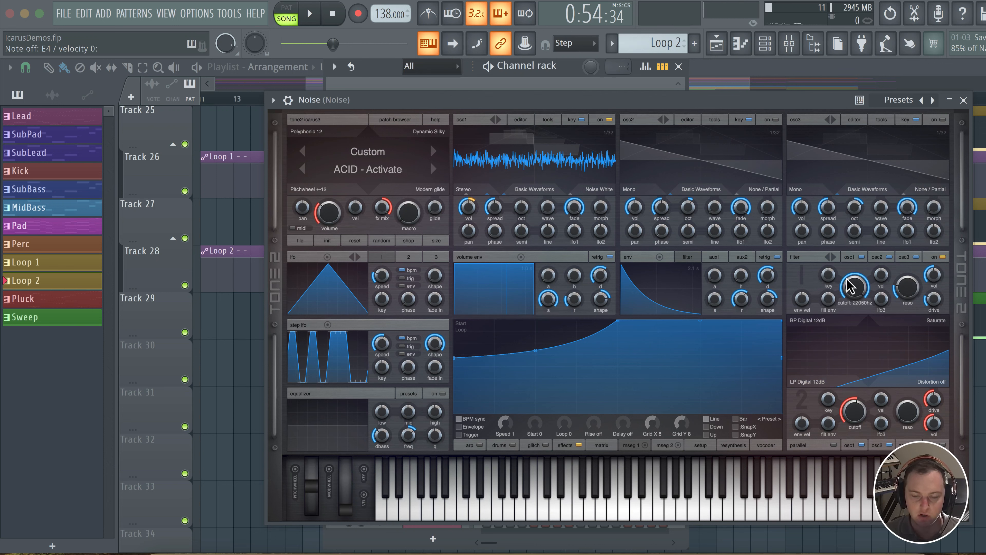
left_click_drag(851, 287, 847, 335)
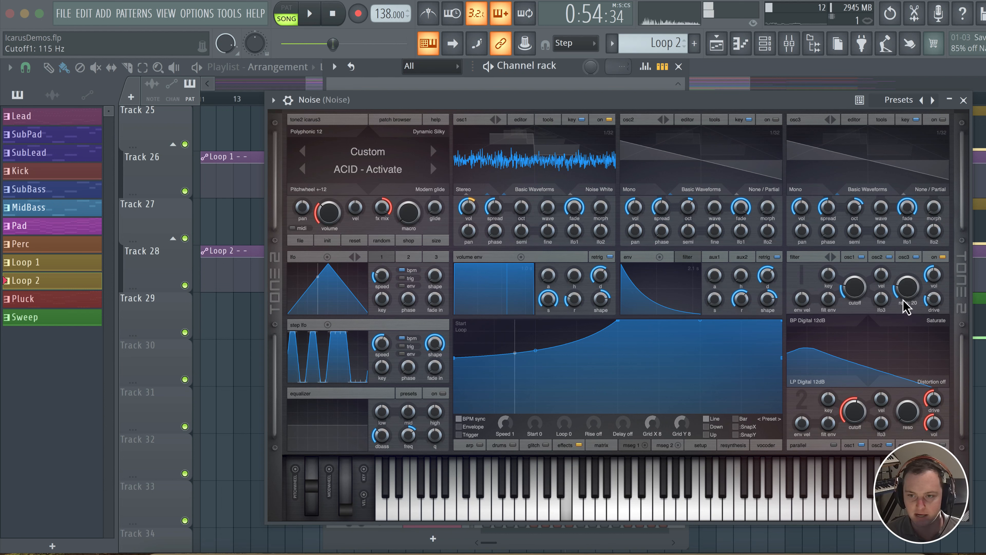
mouse_move(903, 304)
left_mouse_down()
mouse_move(904, 287)
mouse_move(898, 296)
left_mouse_up()
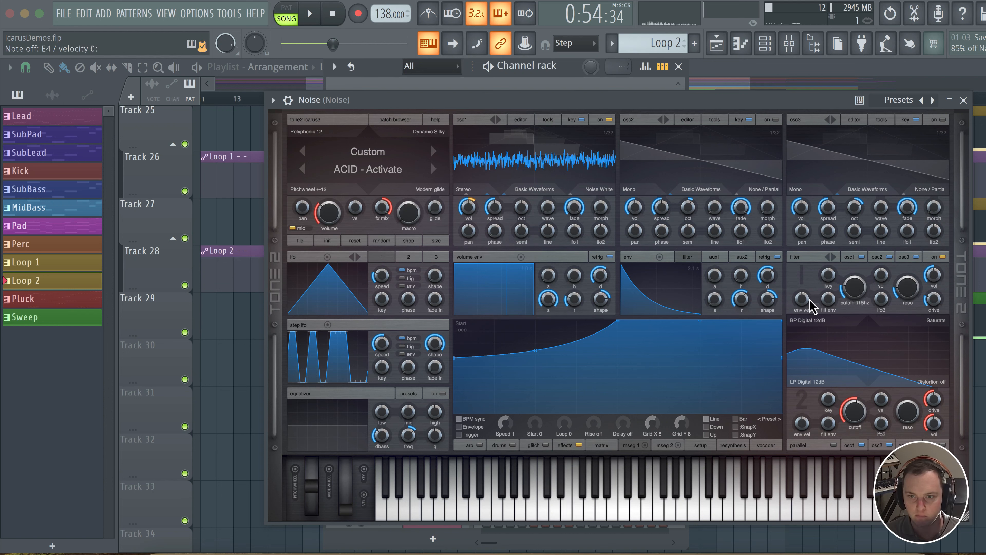
Route the mod wheel to filter 1's cutoff with an amount of about 71.5 and try out the wheel
left_click_drag(338, 471, 857, 295)
left_click_drag(352, 502, 371, 331)
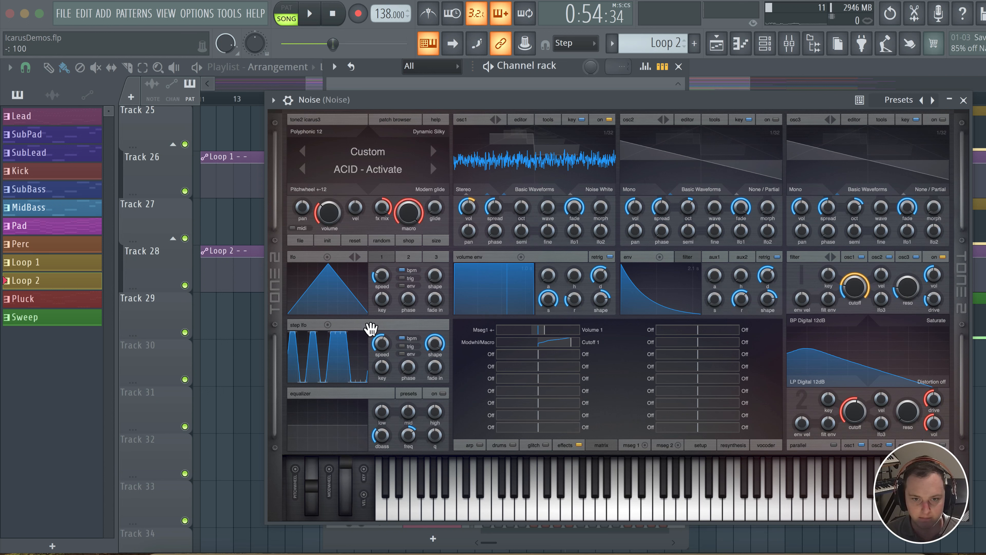
left_click_drag(571, 344, 568, 343)
left_click_drag(342, 489, 347, 509)
Lower the start point of the MSEG 1 curve and set the Mseg1 to Volume 1 amount to about 30
left_click(631, 446)
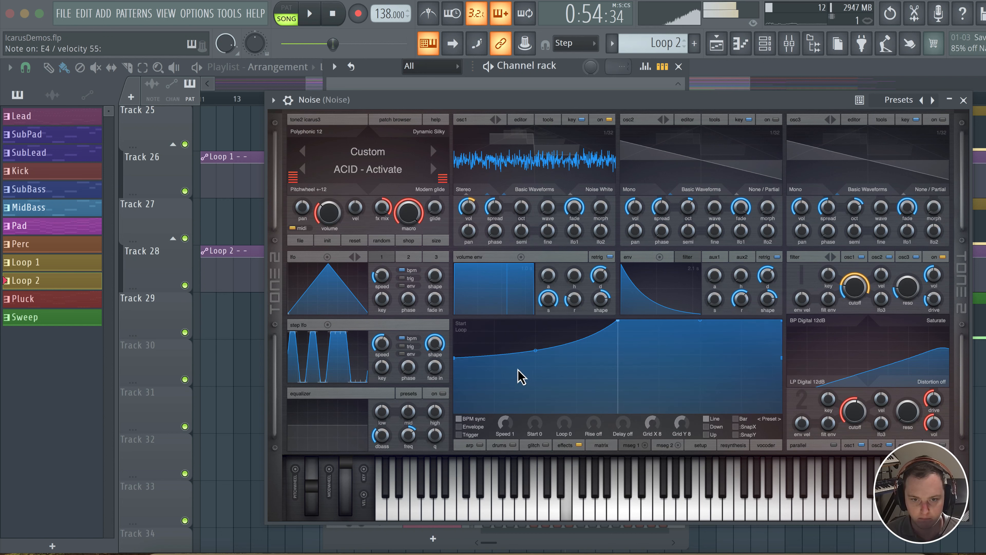
left_click_drag(455, 360, 452, 392)
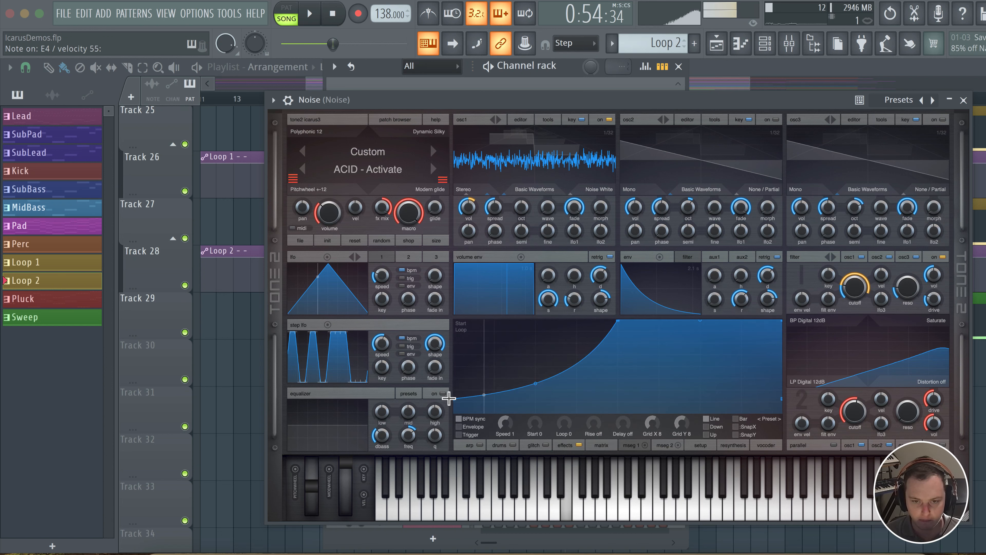
left_click(601, 446)
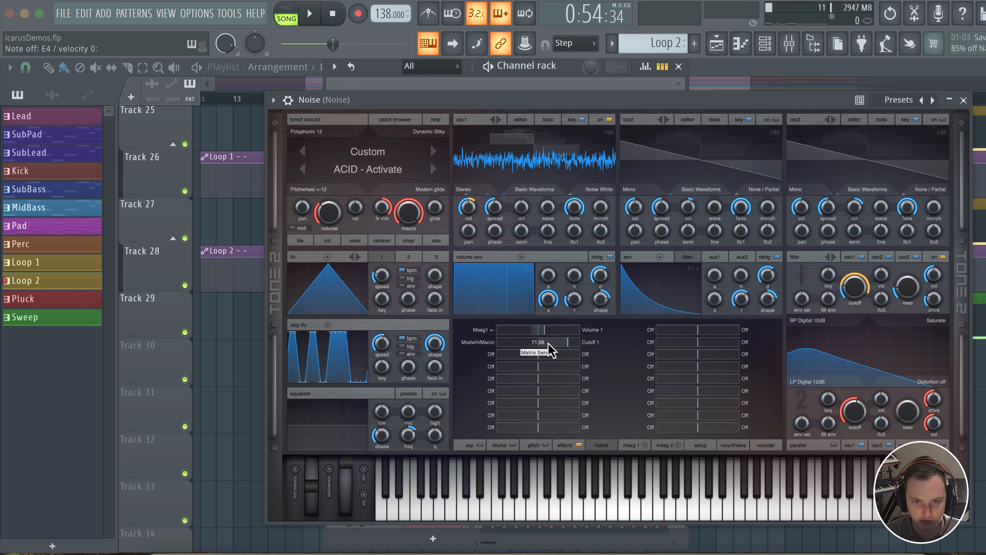
left_click_drag(545, 334, 554, 340)
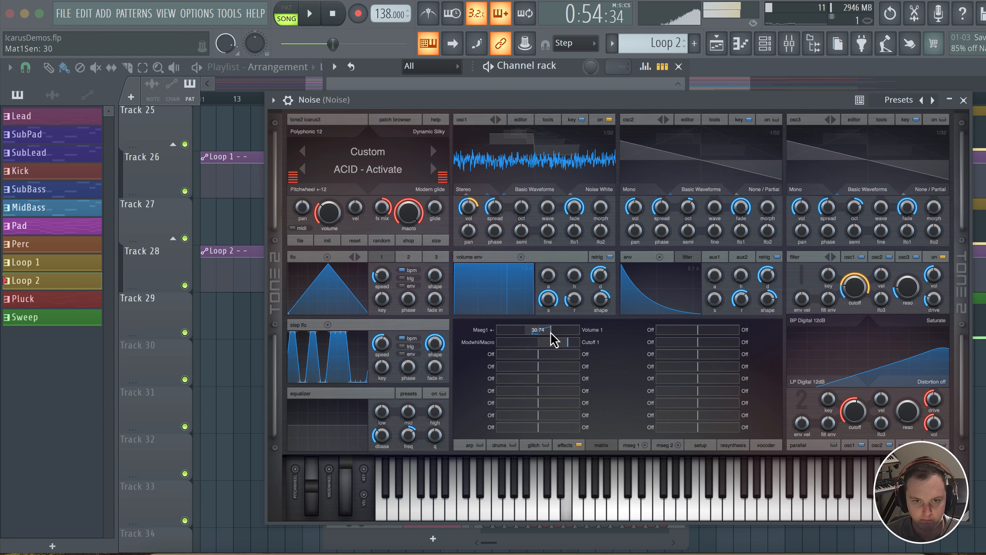
Turn down oscillator 1's volume and move the mod wheel back to zero
left_click_drag(464, 206, 462, 217)
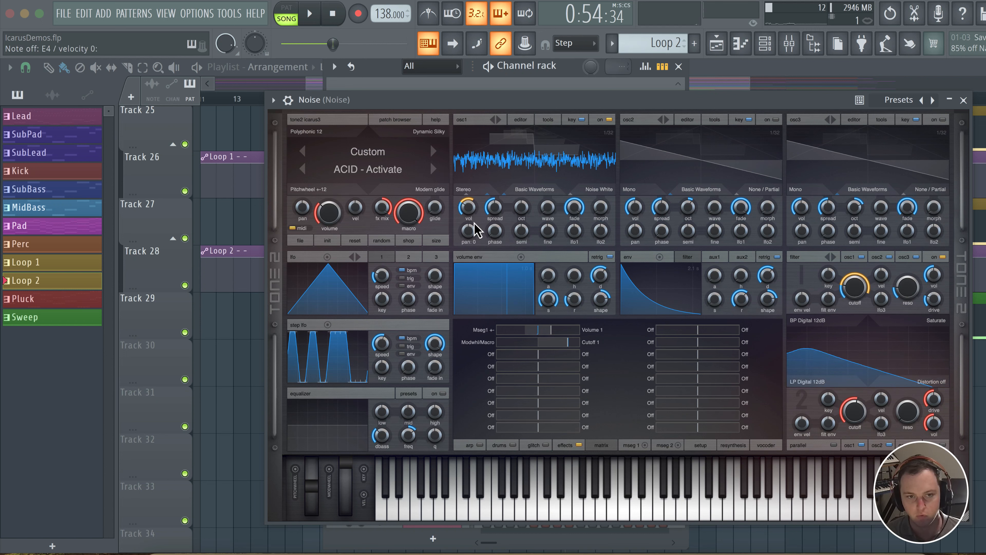
left_click_drag(349, 483, 343, 505)
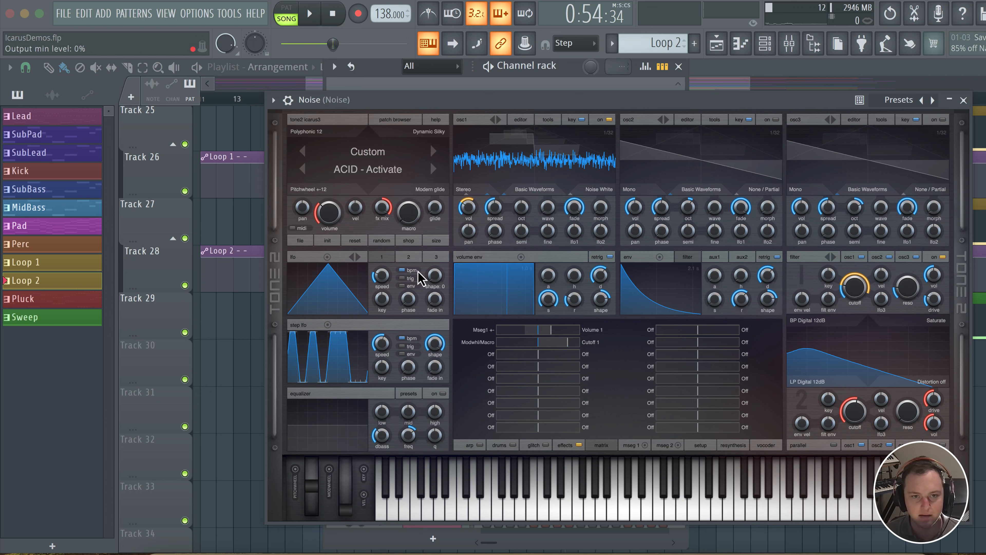
left_click_drag(342, 497, 346, 533)
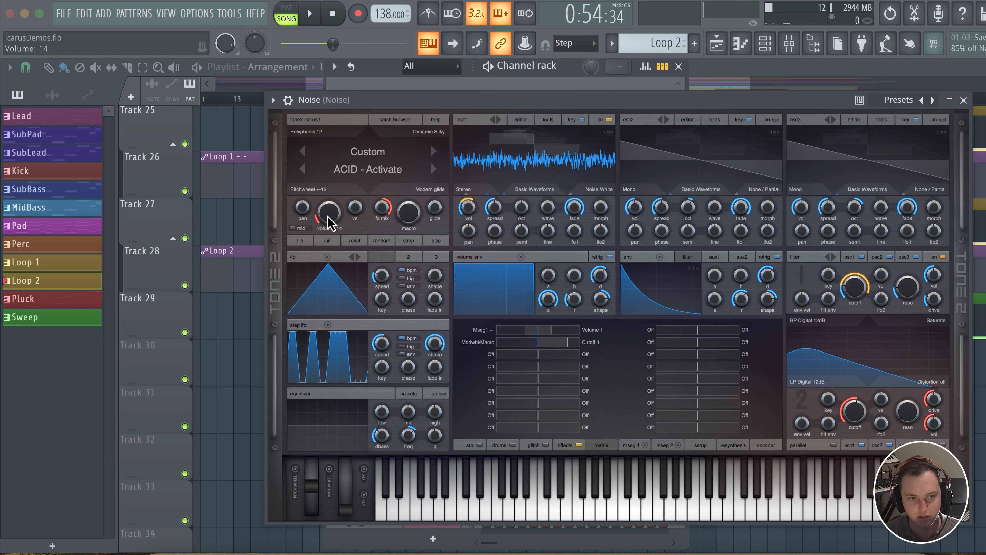
Set the synth's main volume to 14, route the mod wheel to it with an amount of about 69, and test the wheel
left_click_drag(336, 212, 334, 222)
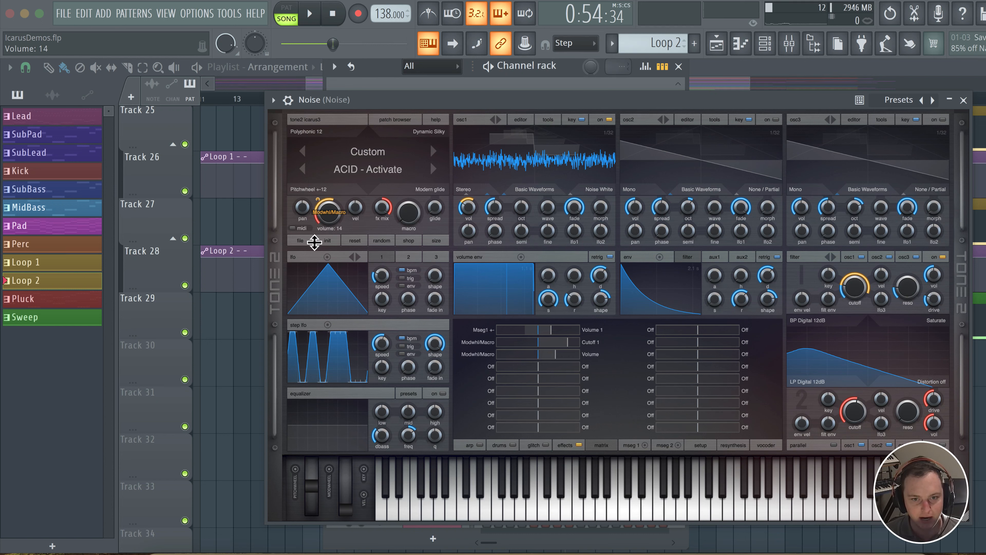
left_click_drag(350, 506, 346, 440)
left_click_drag(555, 354, 572, 361)
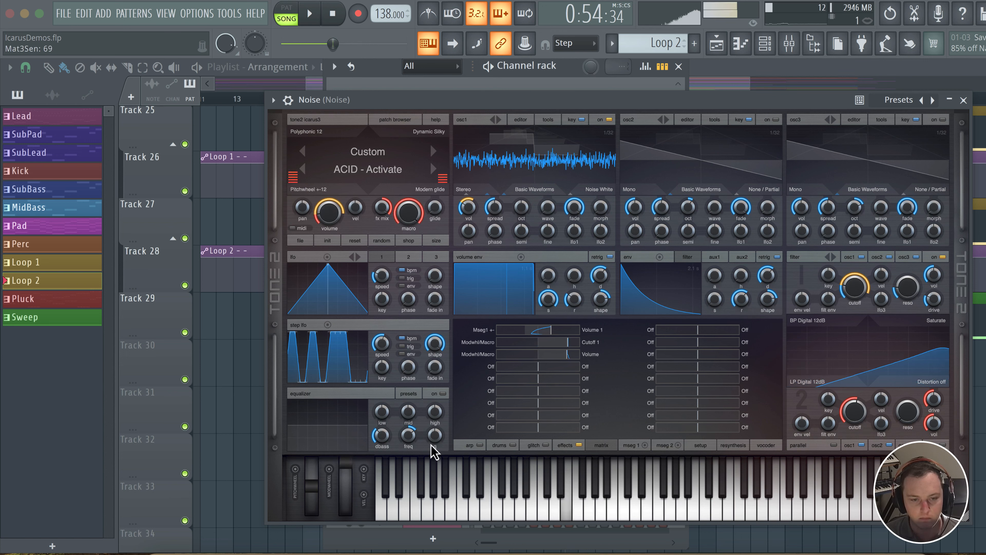
mouse_move(345, 472)
left_mouse_down()
mouse_move(342, 525)
mouse_move(355, 474)
left_mouse_up()
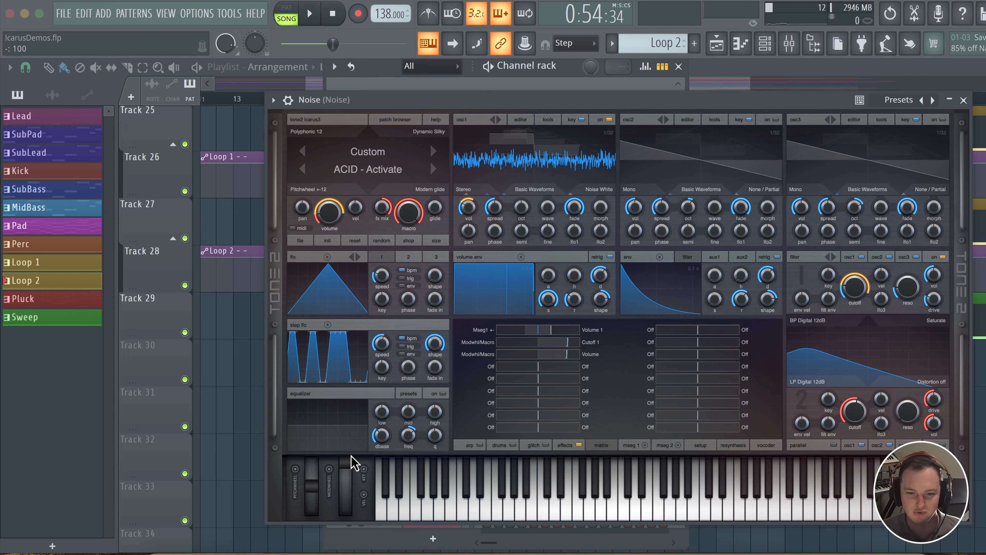
Load Reverb Big into the FX2 slot with mix 25%, size 81.6m, damp 62% and swirl 59%
left_click(498, 446)
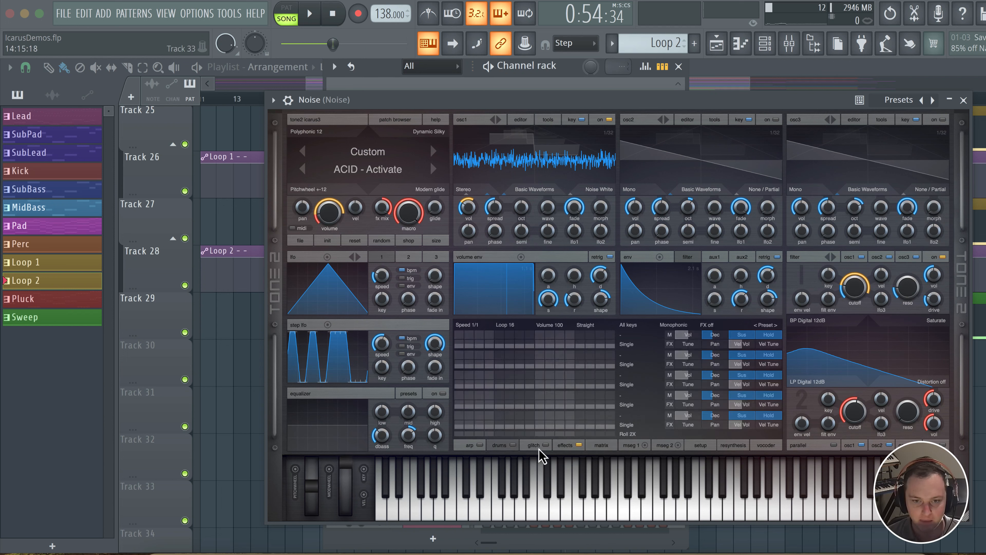
left_click(564, 446)
left_click(588, 327)
mouse_move(606, 350)
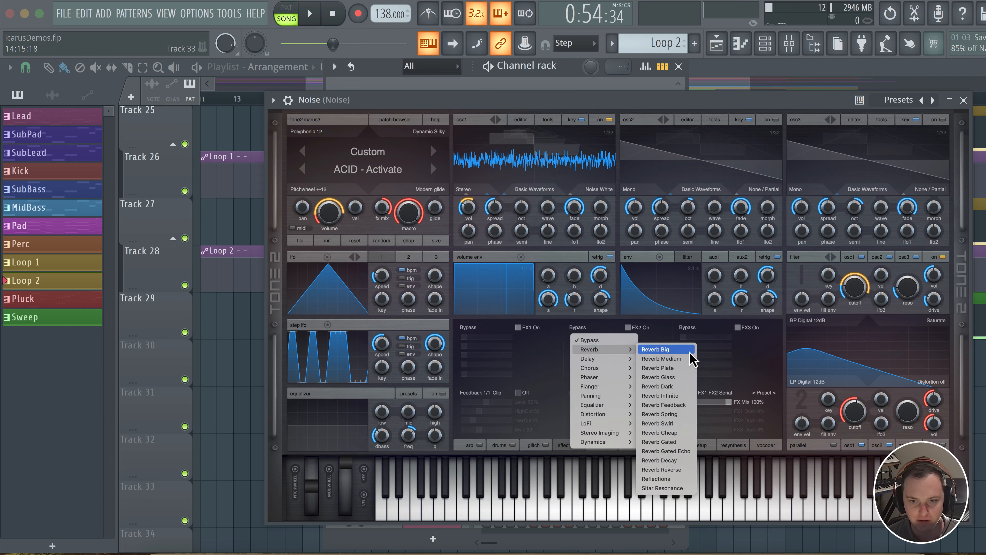
left_click(682, 351)
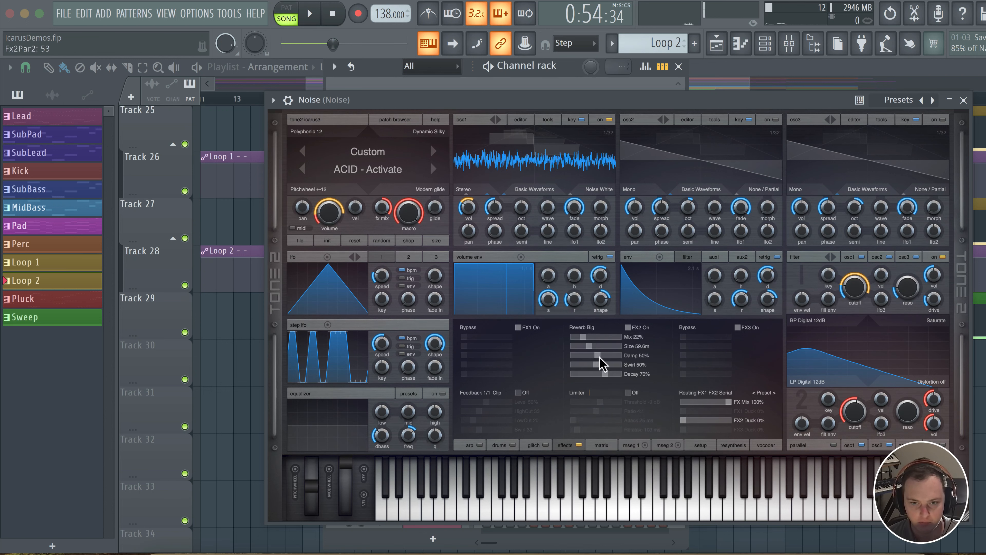
mouse_move(599, 357)
left_mouse_down()
mouse_move(605, 352)
mouse_move(585, 345)
left_mouse_up()
Load Delay Dual into the FX3 slot with Right 3/4 and feedback 76%, and adjust its mix and ducking
left_click(691, 328)
mouse_move(698, 358)
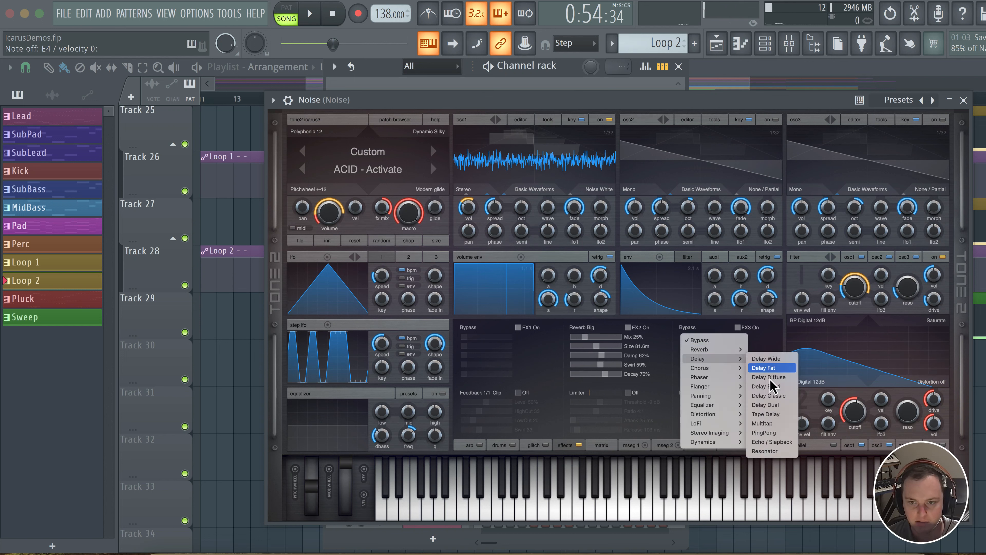
left_click(774, 408)
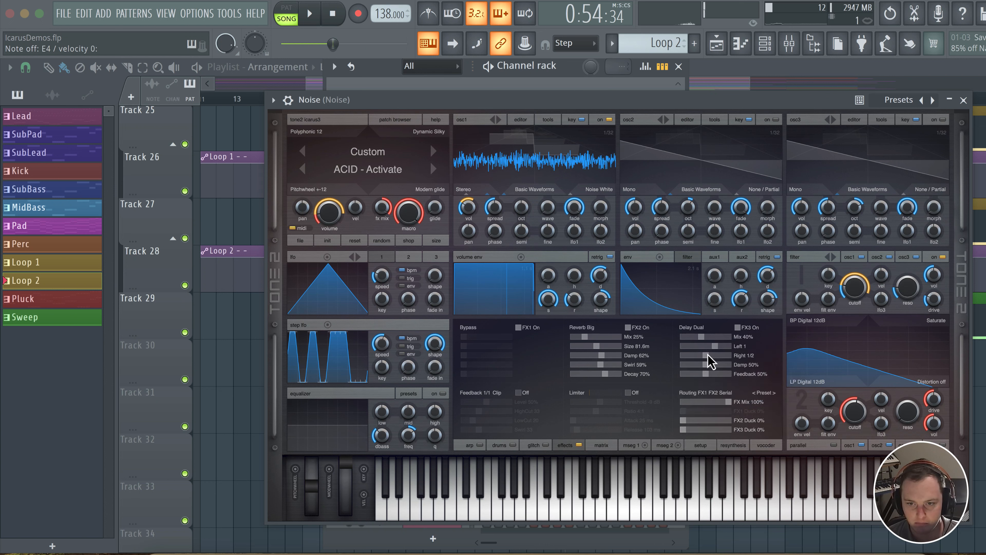
left_click_drag(707, 355, 719, 375)
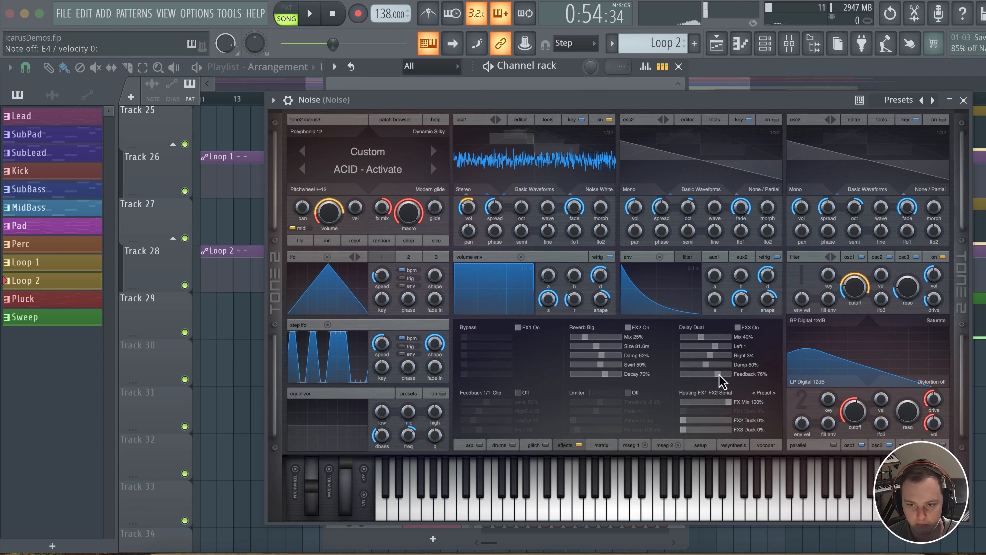
left_click(704, 338)
left_click_drag(696, 430, 684, 426)
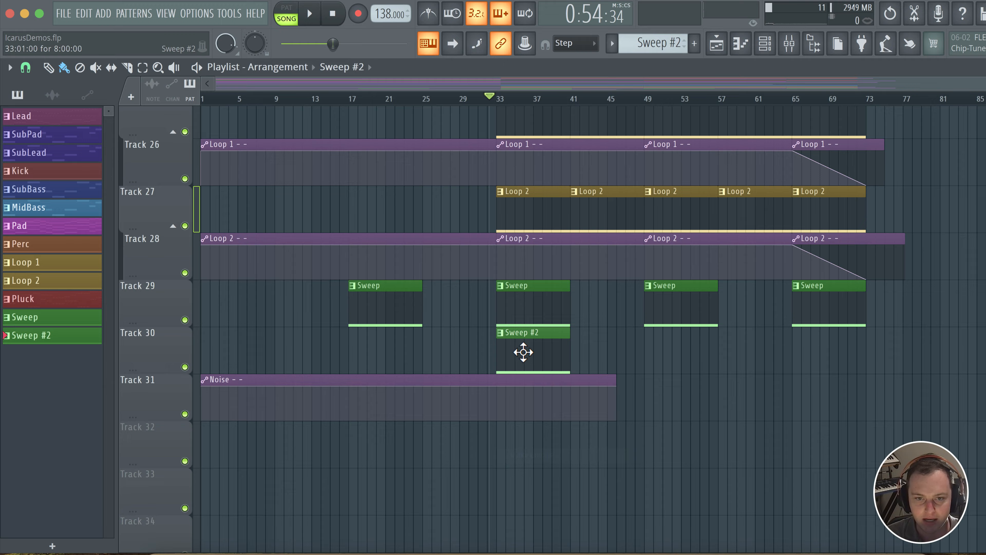
Open the Sweep #2 pattern clip on Track 30 for note editing
double_click(519, 348)
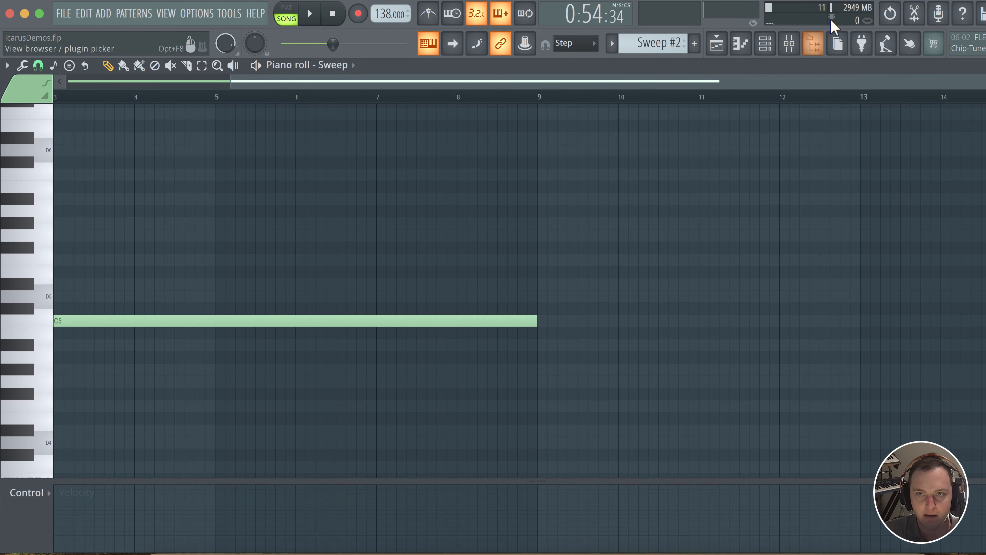
Move the C5 note of the Sweep #2 pattern from the Sweep channel to the Noise channel and return to the arrangement
key("F6")
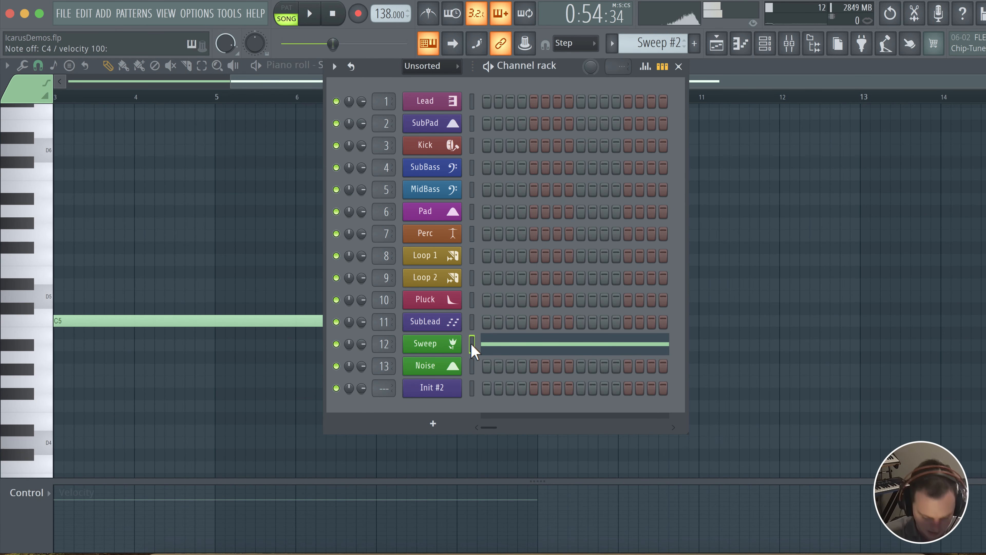
left_click(471, 366)
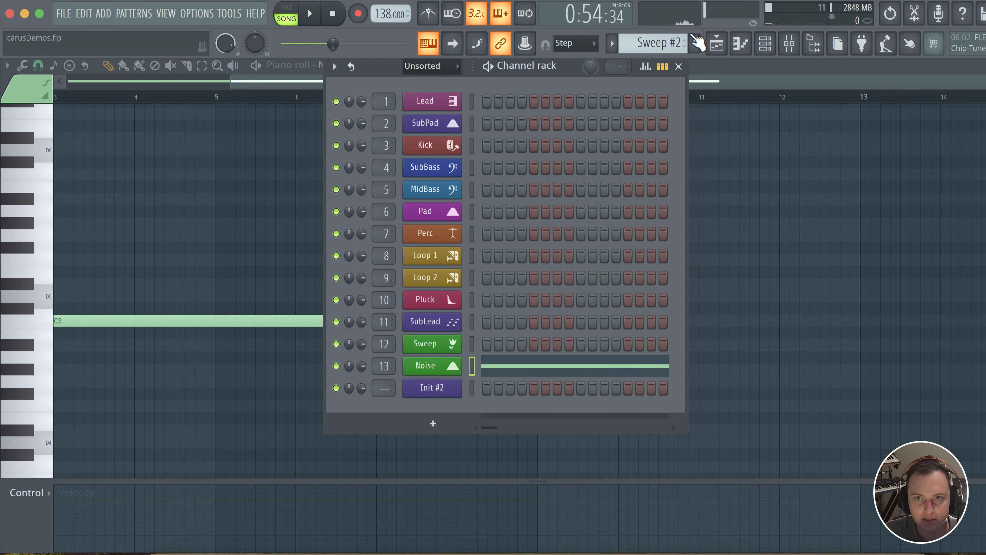
left_click(741, 45)
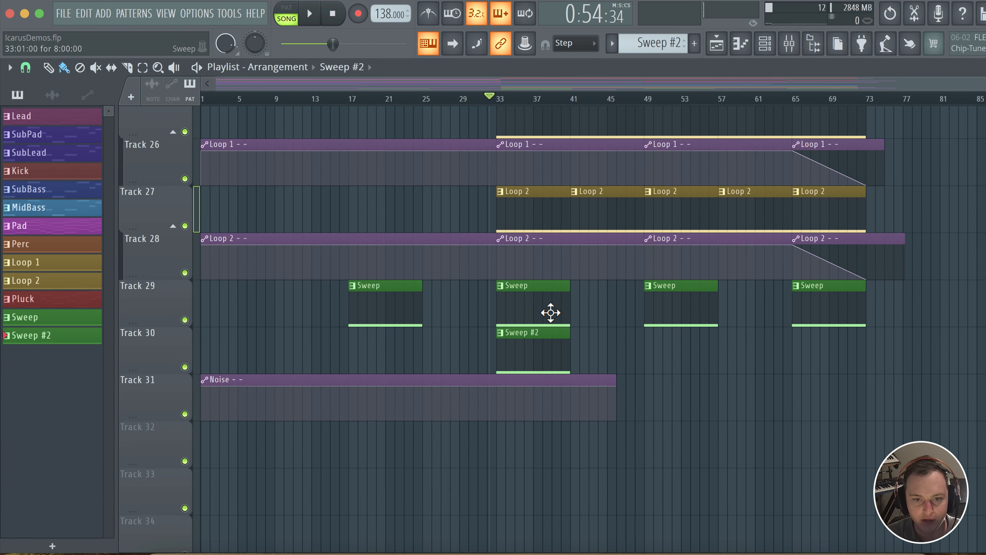
Place a Sweep #2 clip at bar 25 and shape the Noise automation from 0% at bar 25 to a peak at bar 33 and 0% at bar 41
scroll(516, 344, "up", 2)
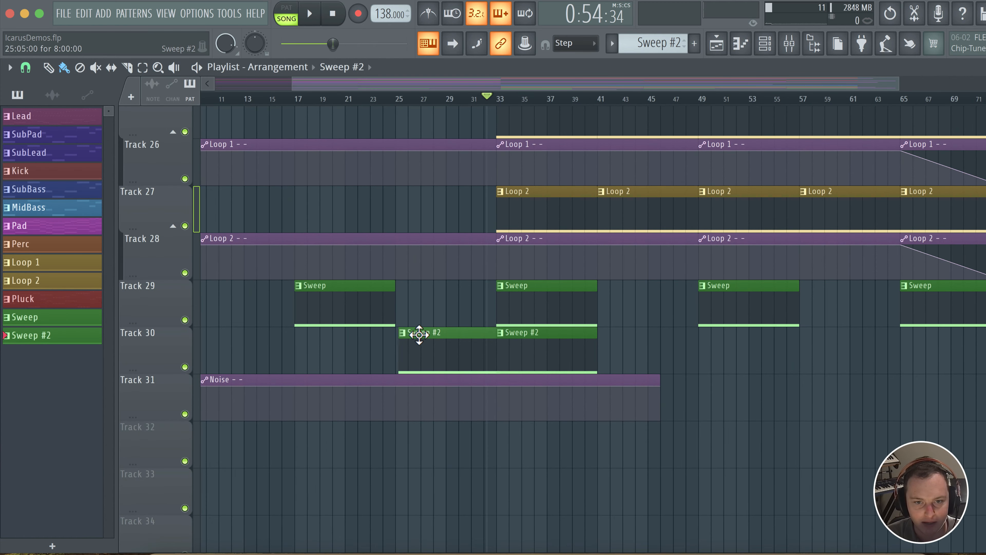
right_click(393, 393)
left_click_drag(394, 393, 393, 436)
right_click(488, 396)
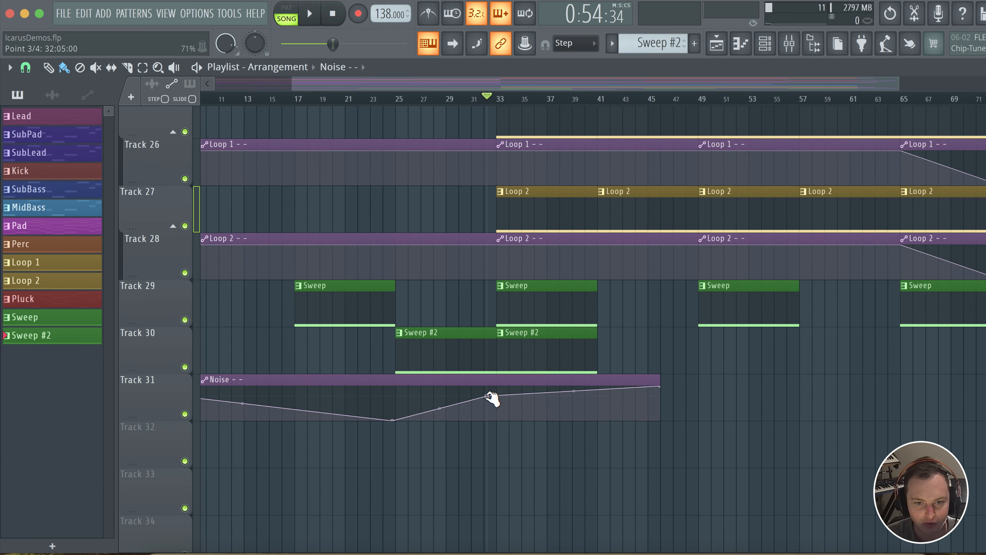
right_click(591, 386)
left_click_drag(590, 387, 594, 439)
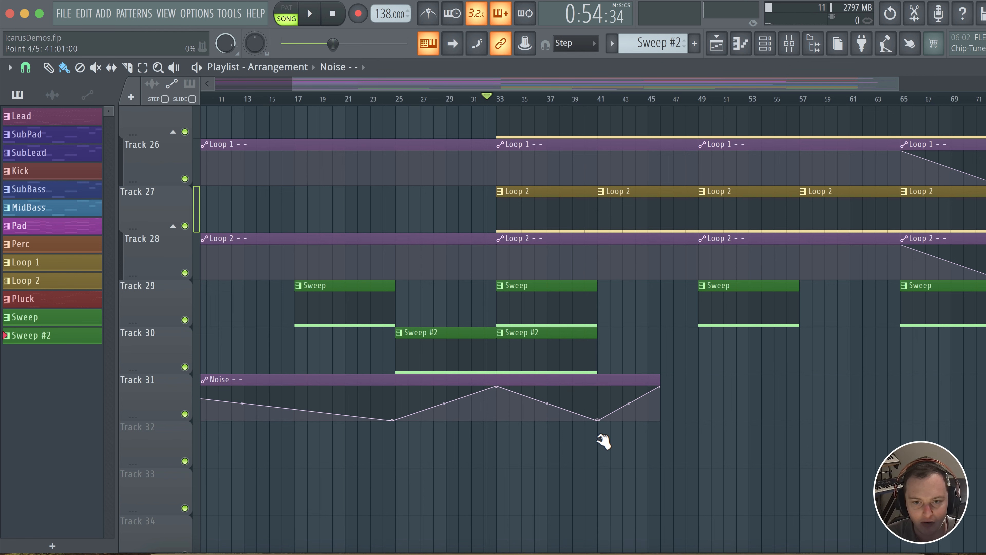
scroll(496, 342, "left", 5)
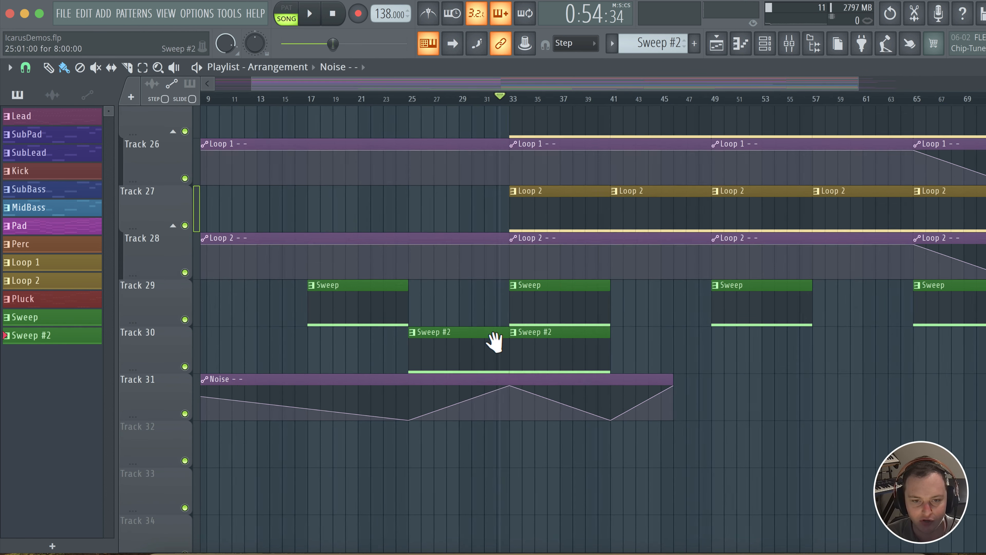
Trim the Noise automation clip to start at bar 25, slice it at bars 33 and 41, and delete the part after bar 41
left_click_drag(205, 394, 566, 399)
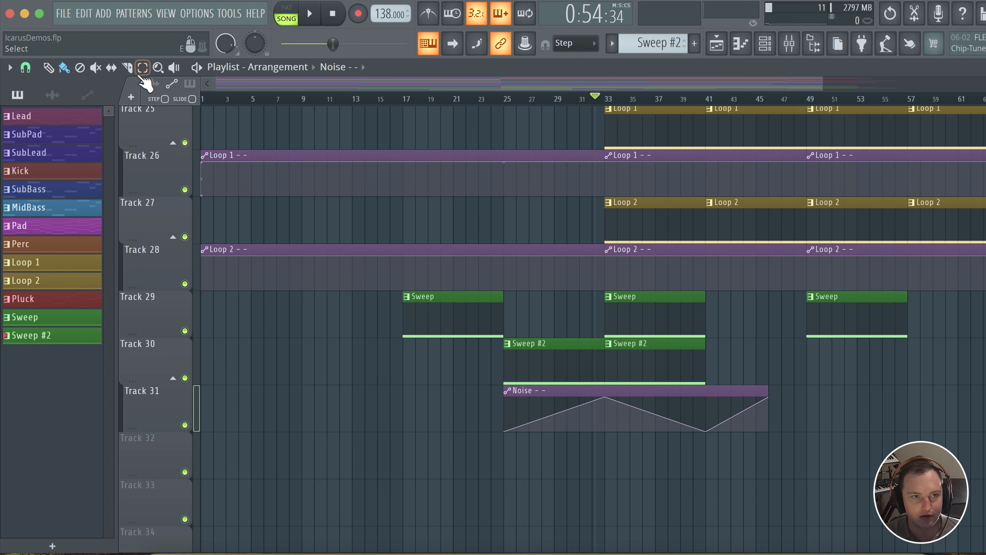
scroll(654, 393, "up", 2)
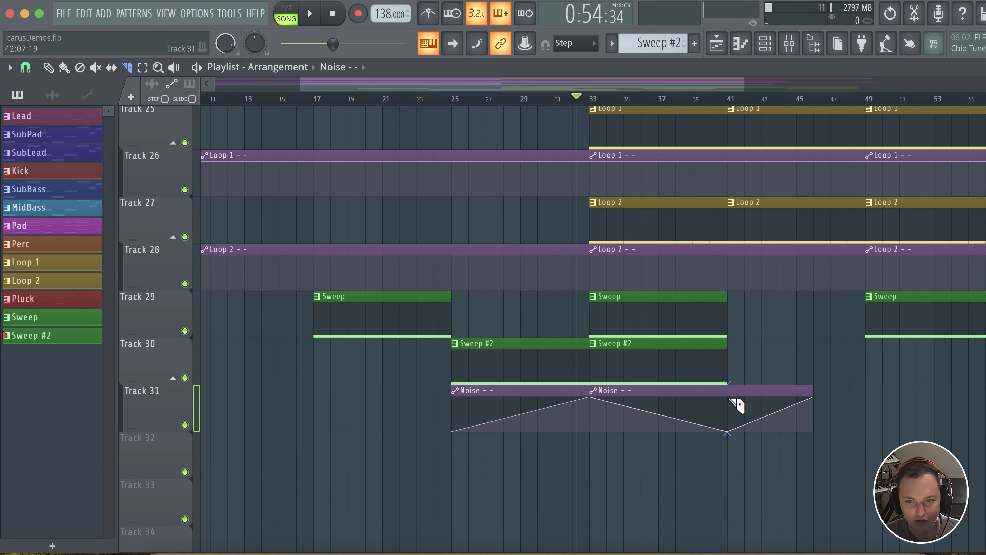
right_click(802, 411)
Group the Sweep #2 and Noise clips at bar 33, and group the pair at bar 25, so each pair moves together
left_click_drag(761, 430, 626, 339)
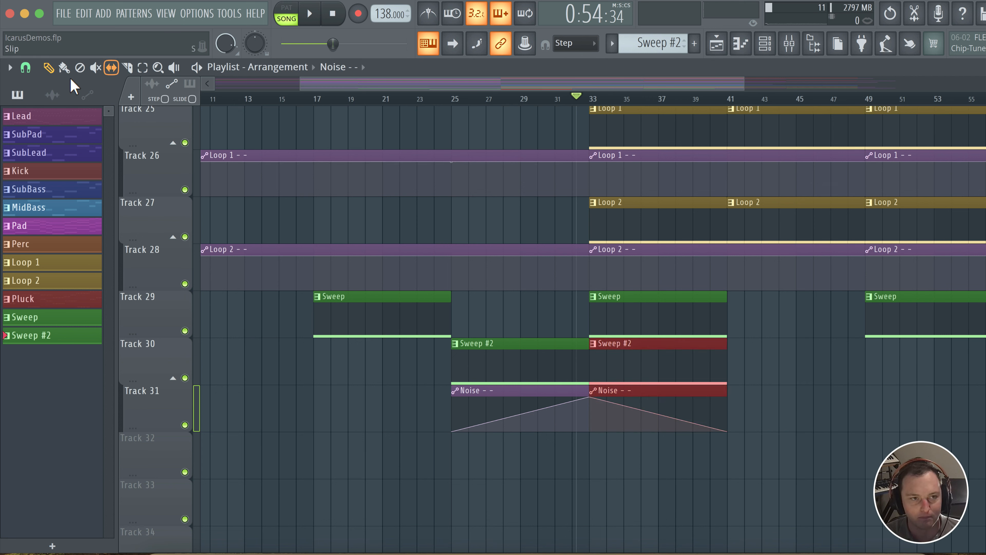
left_click(9, 67)
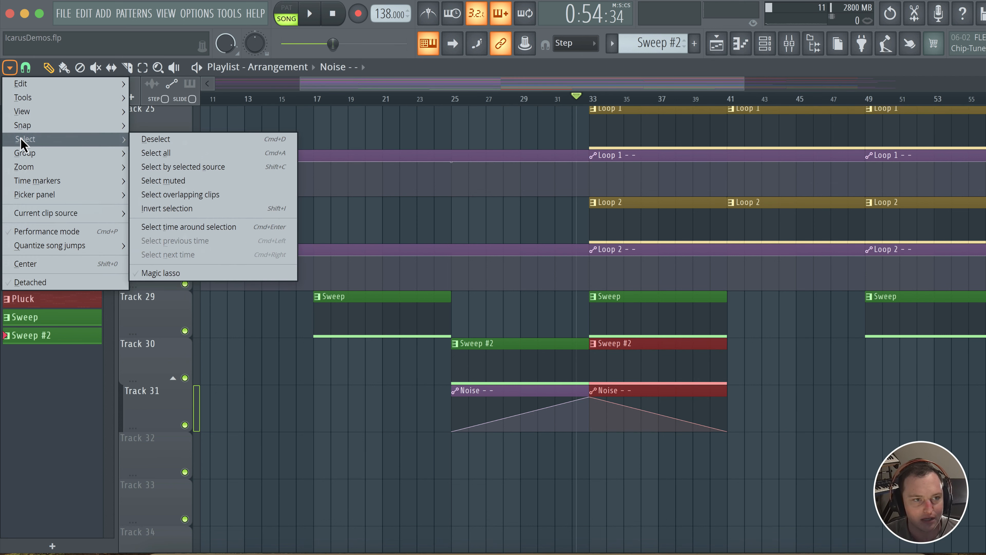
mouse_move(59, 153)
left_click(162, 156)
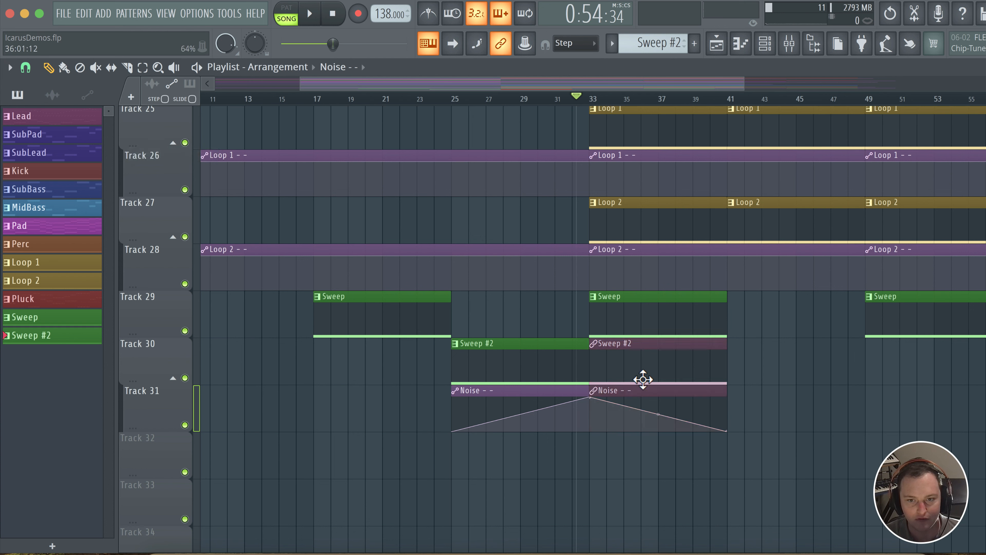
left_click_drag(642, 379, 680, 365)
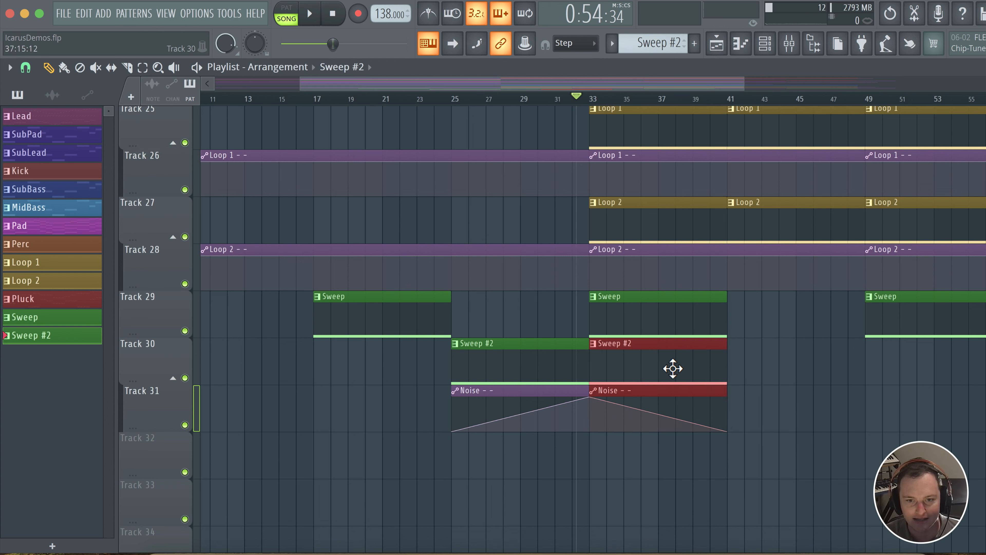
left_click(541, 399)
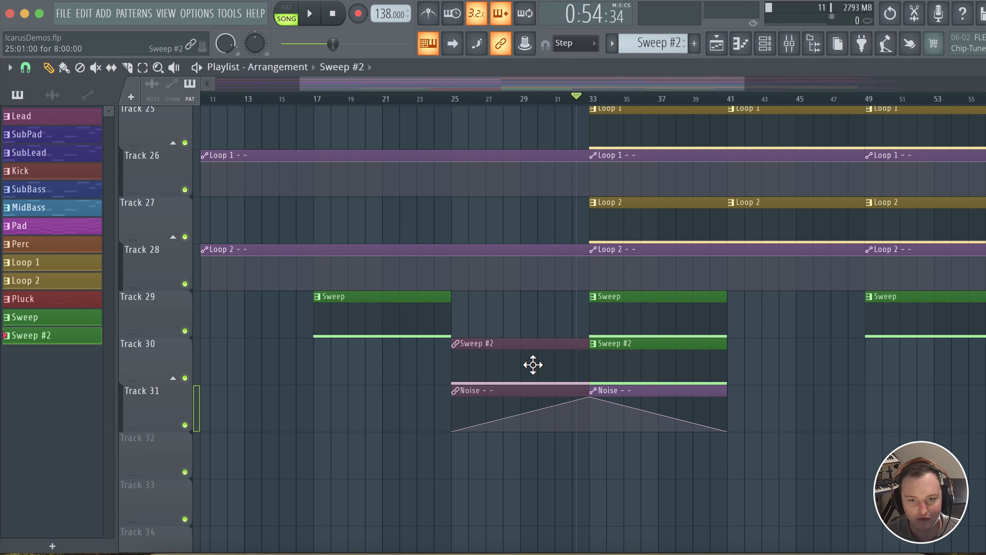
mouse_move(533, 363)
left_mouse_down()
mouse_move(417, 359)
mouse_move(536, 363)
left_mouse_up()
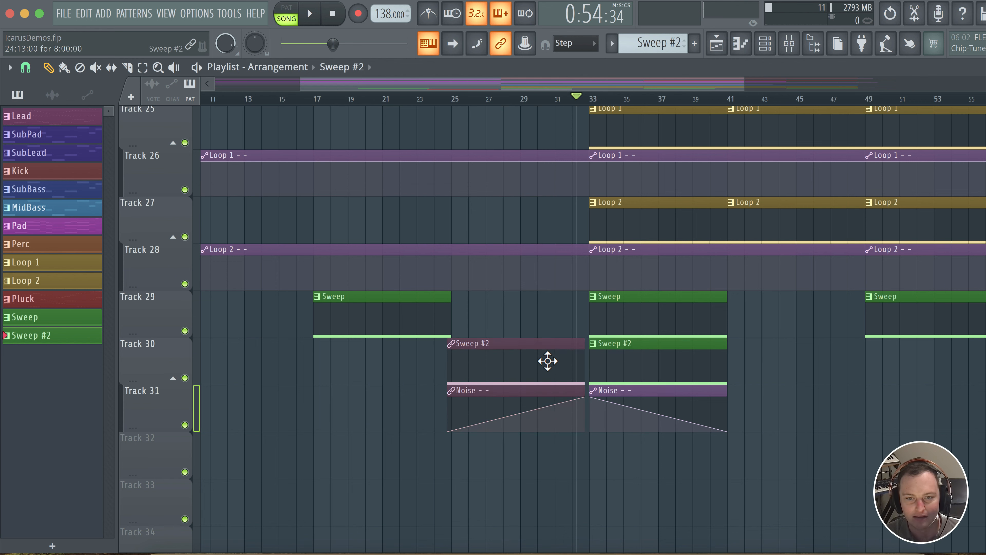
Duplicate the grouped Sweep #2 and Noise clips to fill Tracks 30 and 31 from bar 41 to bar 73
scroll(601, 306, "down", 4)
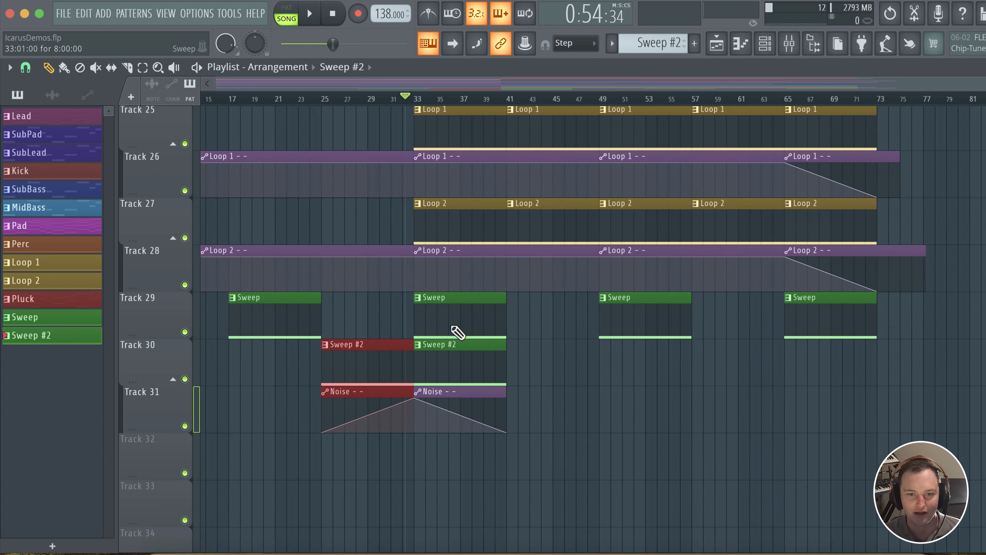
left_click_drag(469, 362, 750, 363)
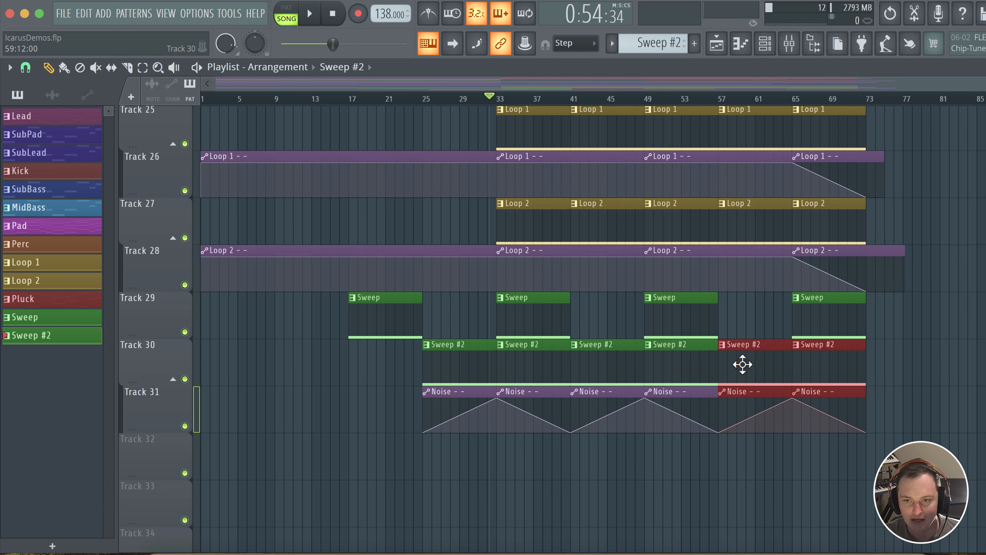
left_click_drag(578, 331, 759, 313)
left_click_drag(452, 285, 501, 246)
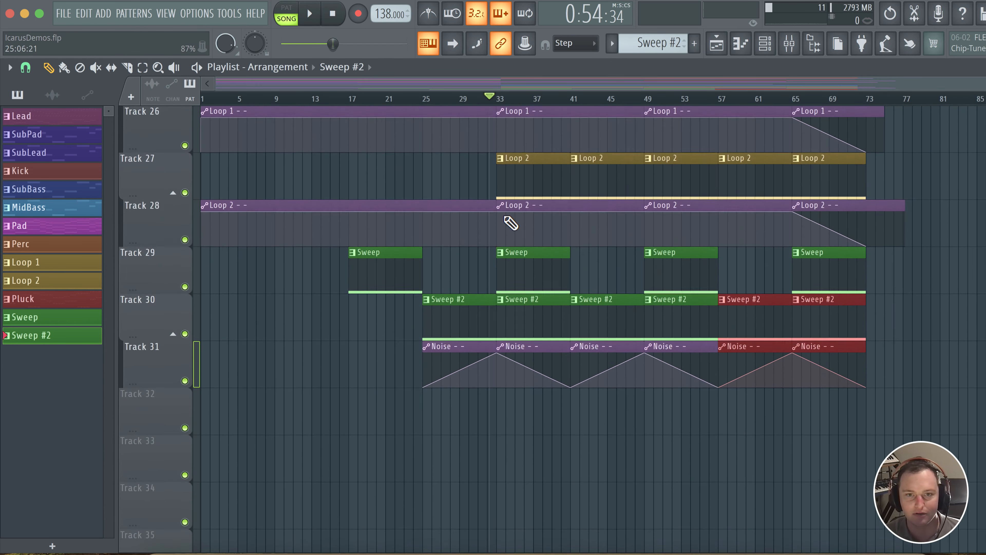
Play the arrangement from bar 25 and set the Noise mixer track's volume to 93%
scroll(469, 335, "up", 3)
key("space")
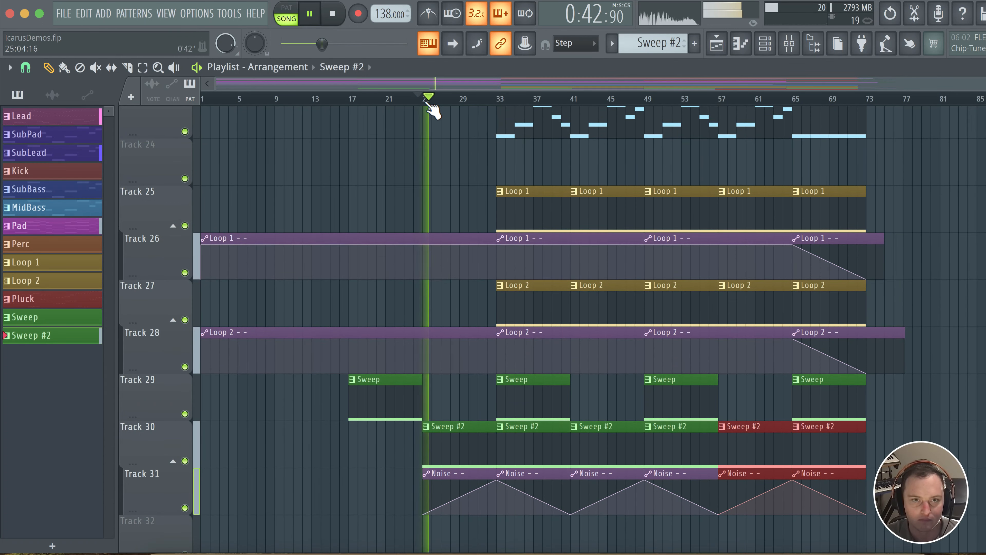
scroll(462, 334, "up", 5, "ctrl")
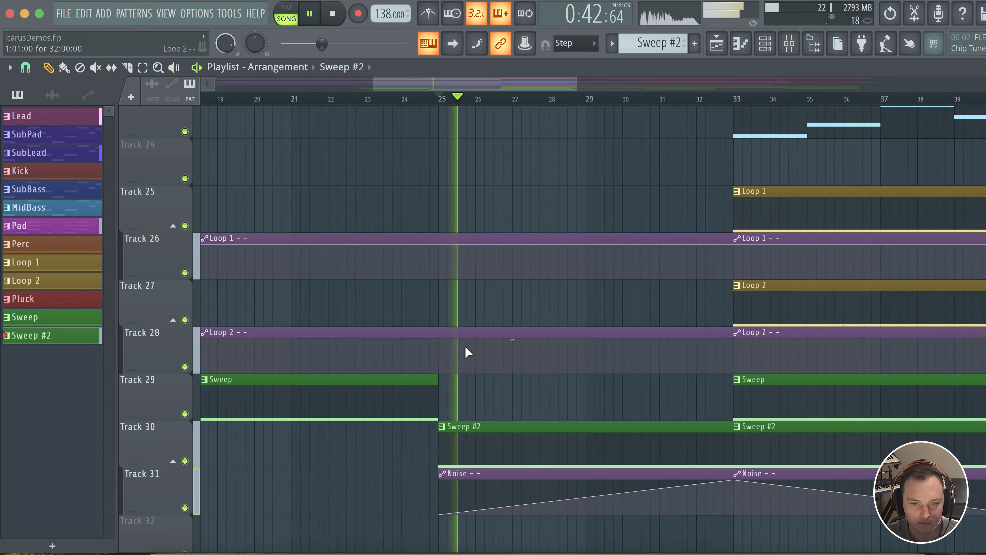
left_click_drag(447, 253, 307, 165)
left_click(789, 42)
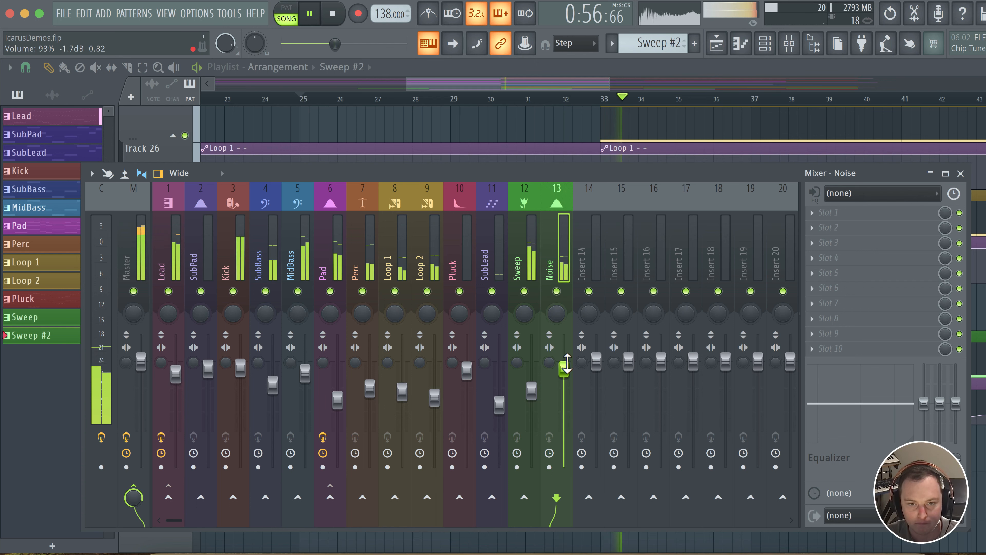
Set the Noise synth's main volume to 26, audition it in the arrangement from about bar 32, and close the synth
left_click(765, 43)
key("space")
left_click(431, 366)
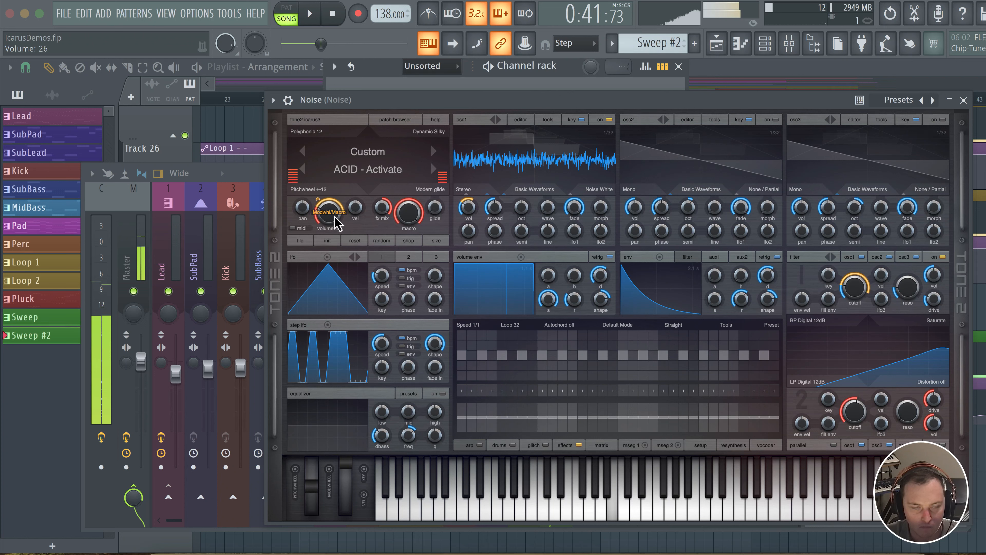
key("space")
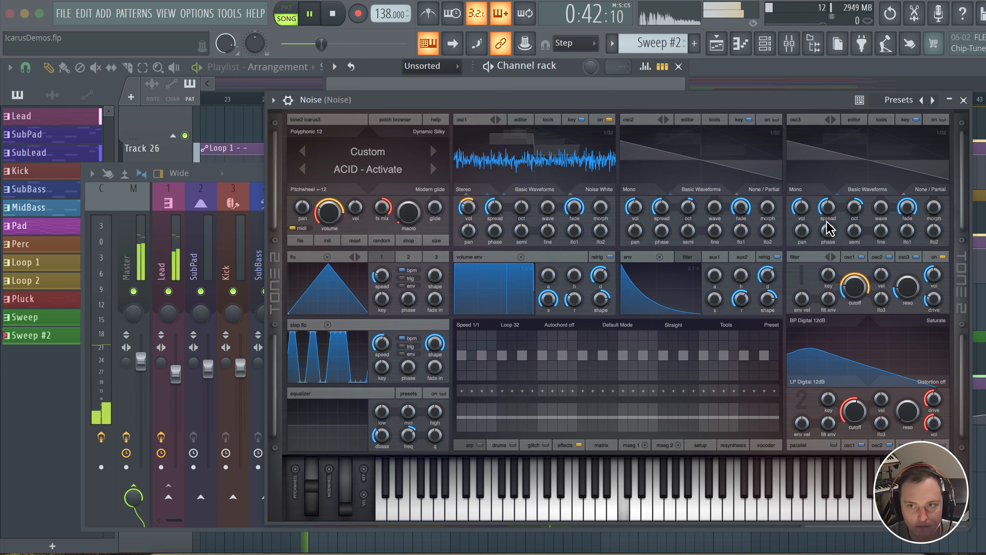
left_click_drag(703, 101, 593, 225)
left_click(707, 100)
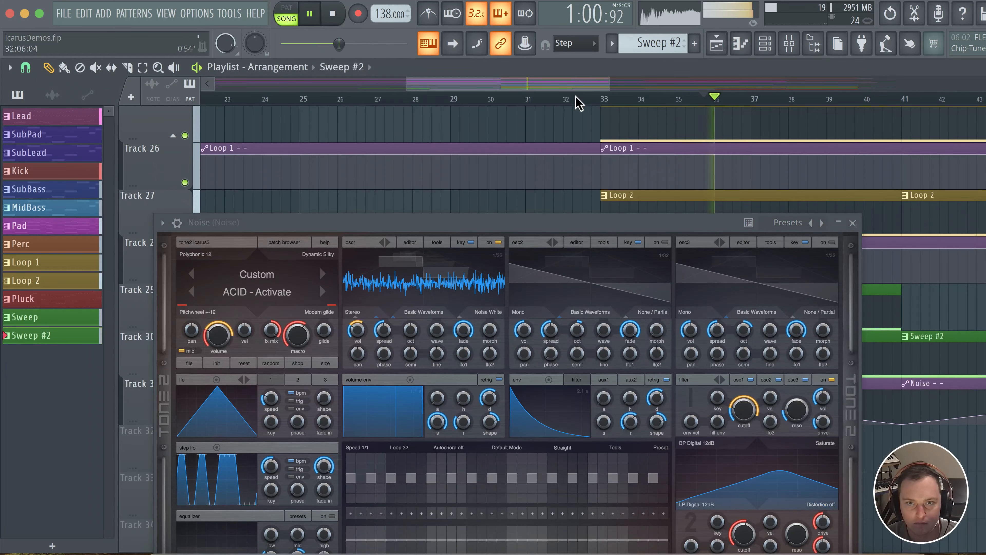
left_click(581, 99)
left_click(853, 223)
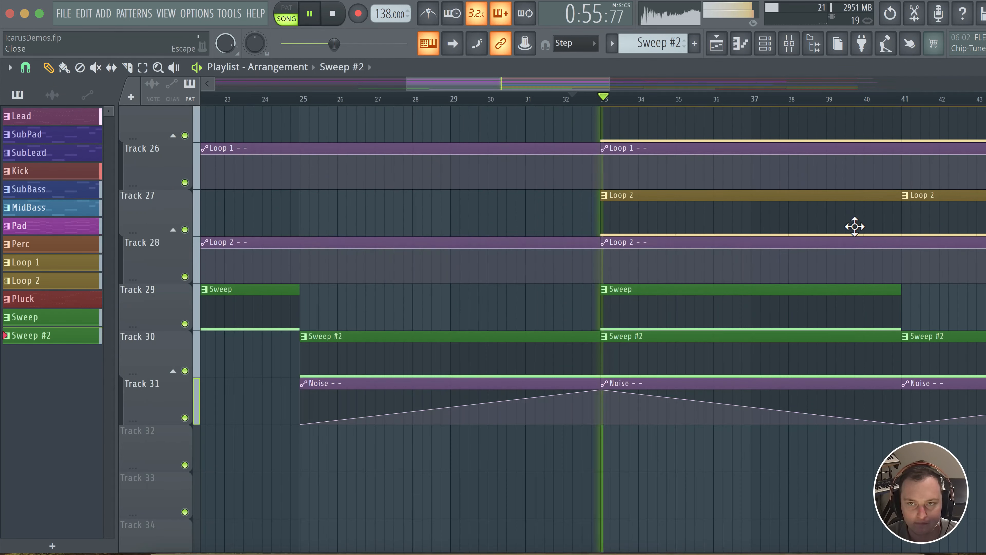
Set the Noise mixer track's volume to 70% and audition the transition from about bar 30
left_click(790, 43)
left_click_drag(558, 375, 565, 390)
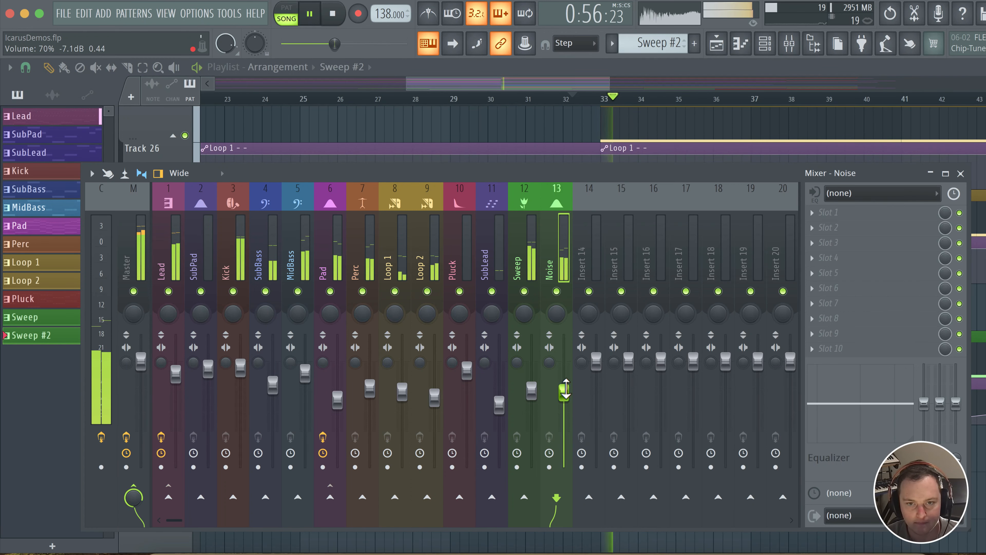
left_click(504, 98)
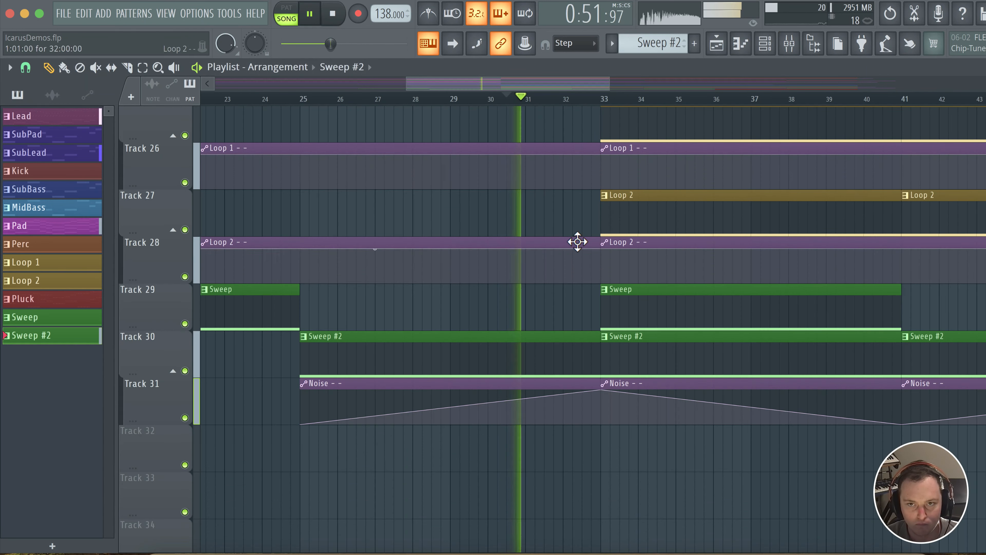
left_click(792, 44)
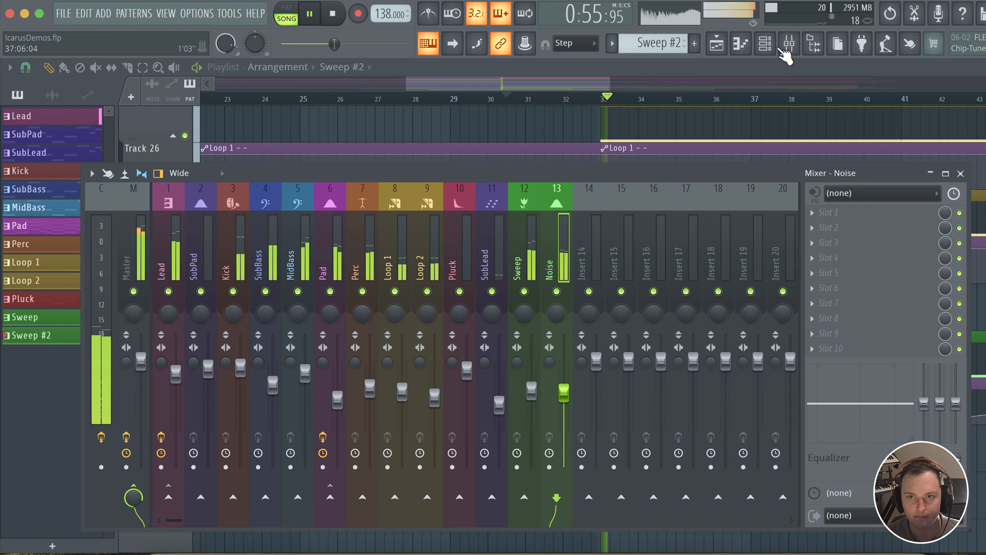
left_click(790, 44)
Bow the Noise automation upward, with a tension of 14% on the falling segment from bar 33 and 9% on the rising segment from bar 41
scroll(483, 238, "down", 5)
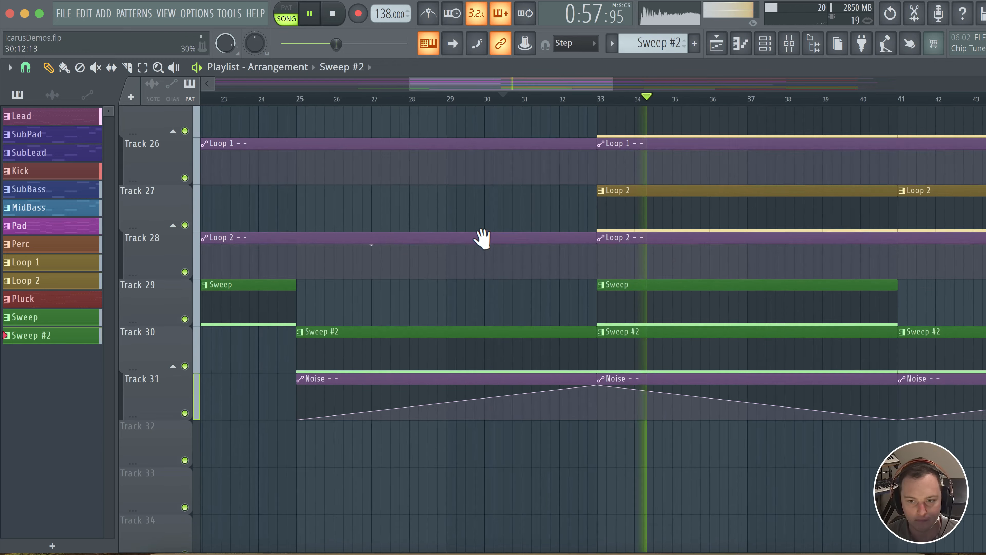
mouse_move(632, 375)
left_mouse_down()
mouse_move(637, 364)
mouse_move(628, 367)
left_mouse_up()
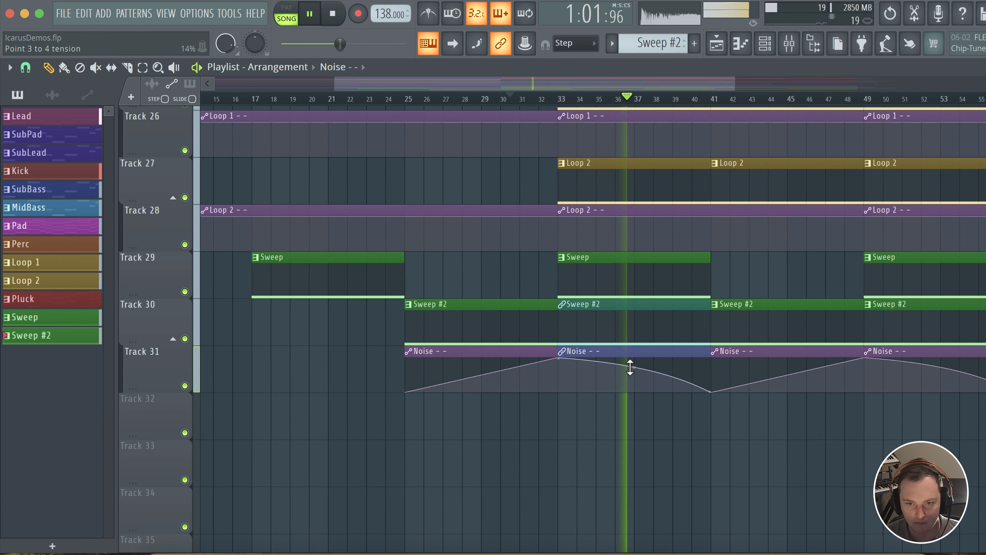
left_click_drag(700, 310, 523, 311)
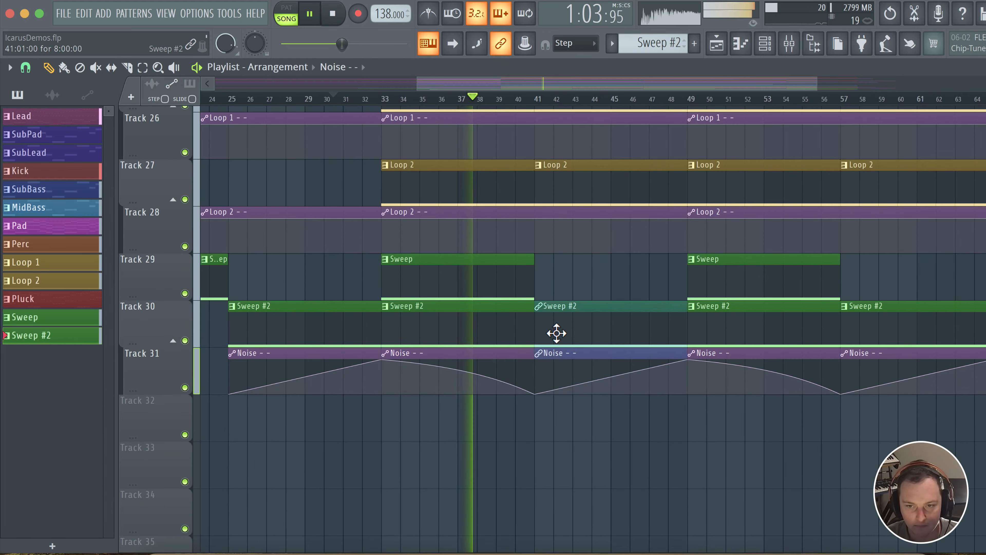
left_click_drag(611, 378, 611, 373)
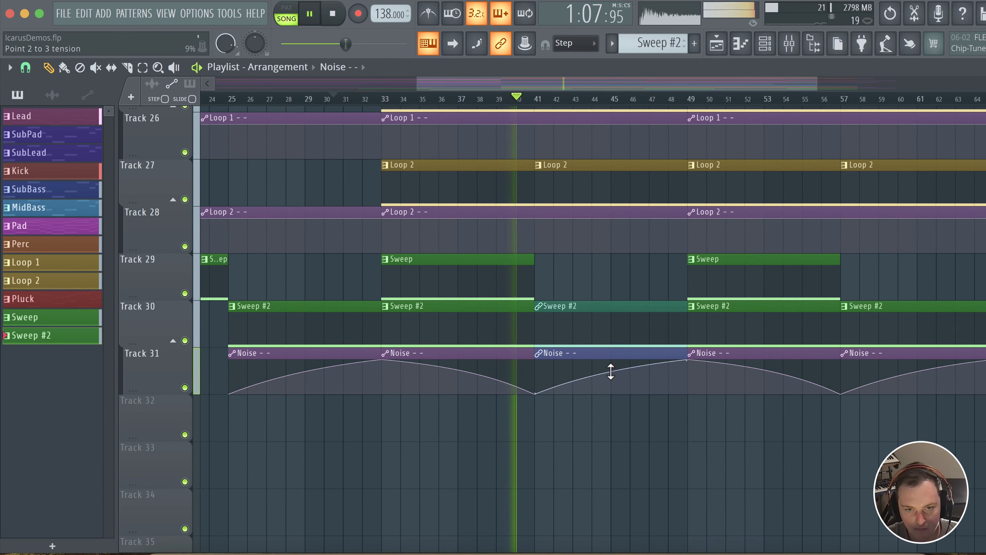
scroll(588, 346, "up", 3)
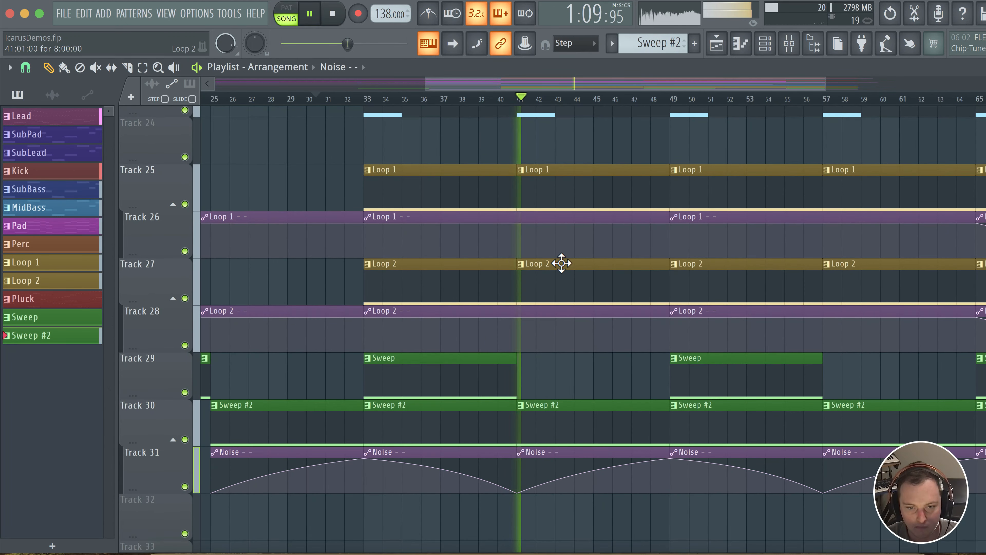
scroll(570, 276, "up", 2)
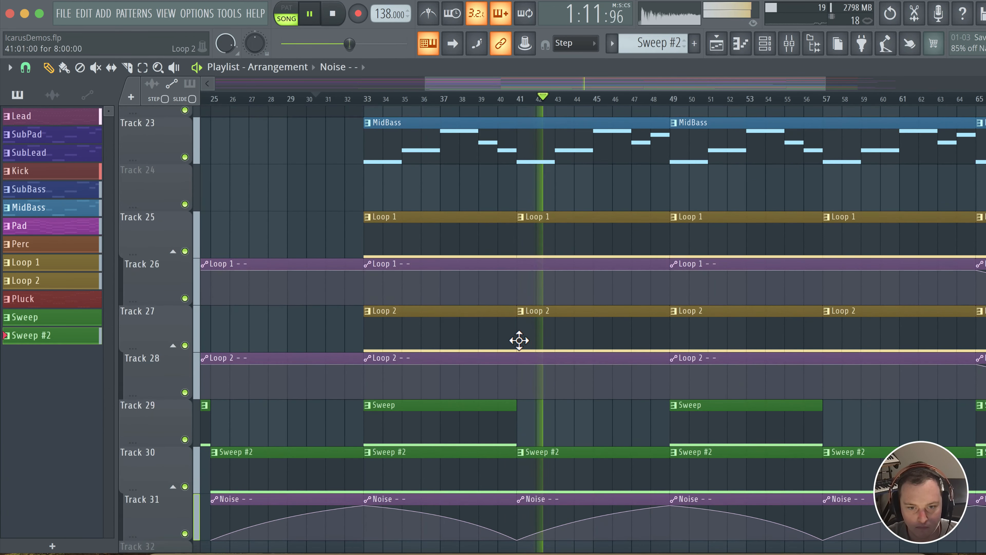
scroll(498, 385, "up", 4, "ctrl")
scroll(499, 369, "down", 4)
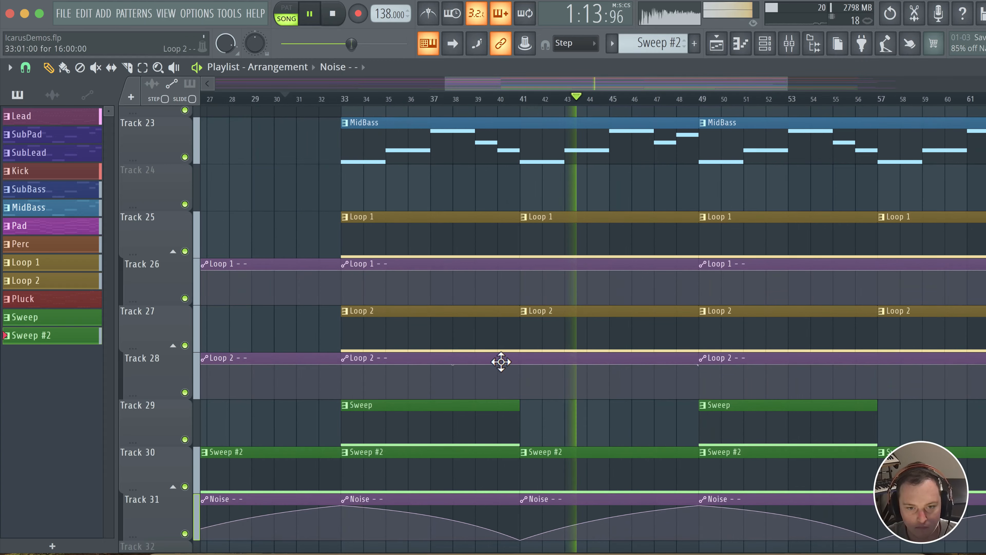
Shorten the Kick clip that starts at bar 41 so it ends at bar 48, leaving a one-bar gap before bar 49
scroll(516, 362, "down", 1)
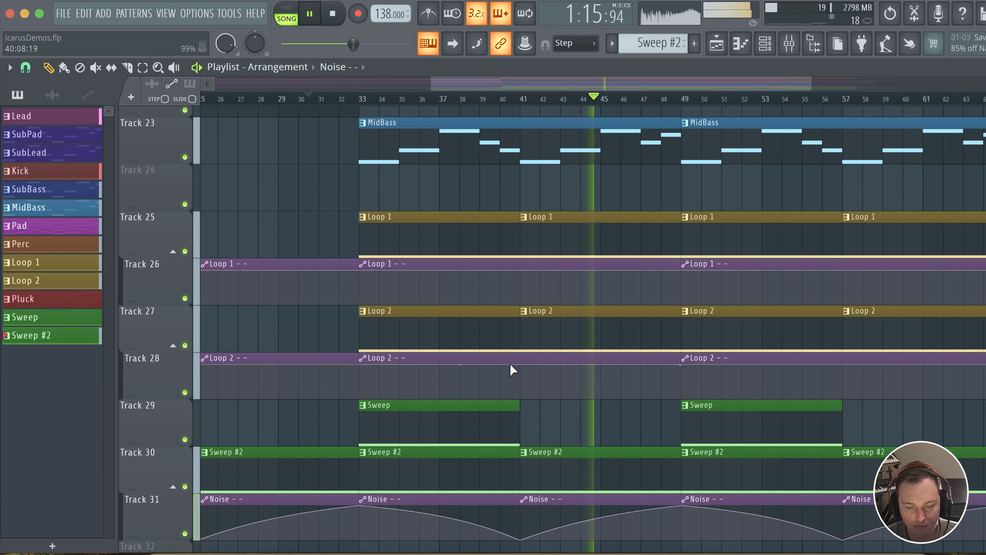
scroll(583, 349, "down", 1)
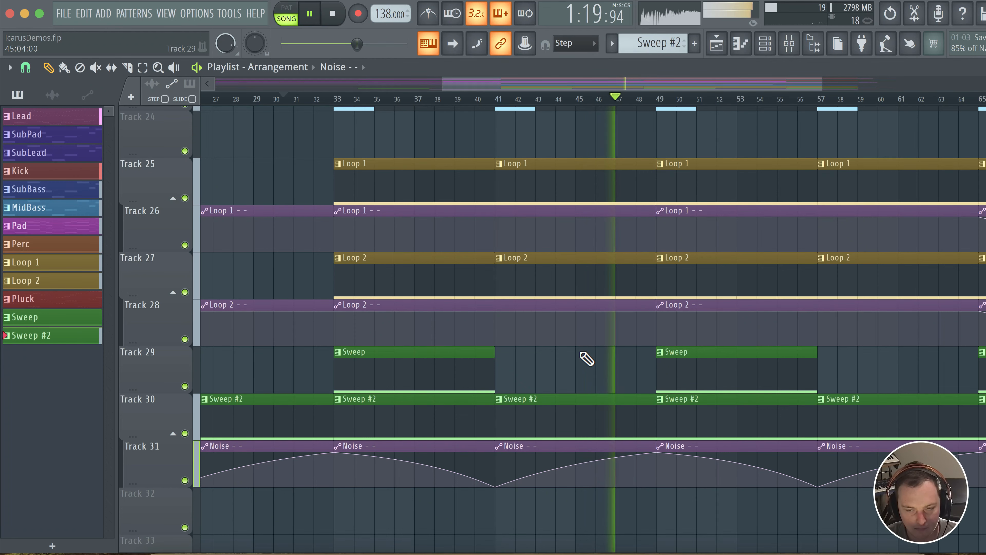
scroll(588, 357, "up", 20)
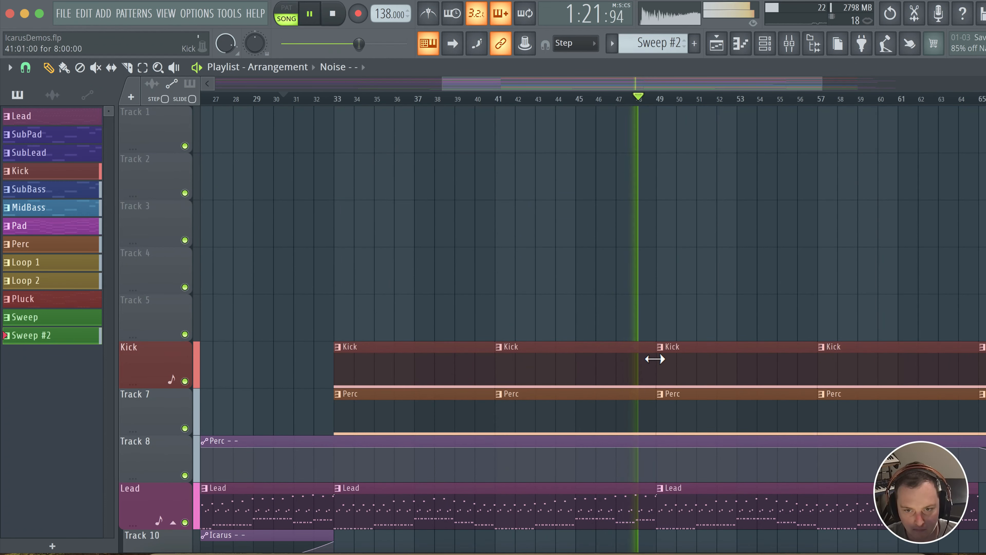
left_click_drag(655, 358, 633, 357)
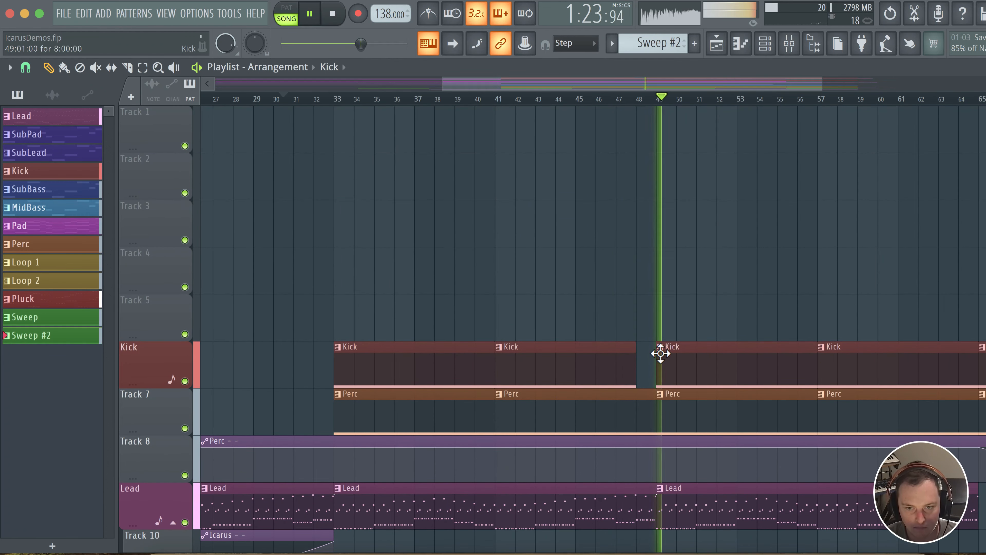
Rebalance the mixer by lowering the Noise track slightly, setting Pluck's volume to 93% and nudging the Lead track up, and close the mixer
scroll(606, 327, "down", 2)
left_click_drag(564, 310, 585, 309)
scroll(585, 309, "down", 15)
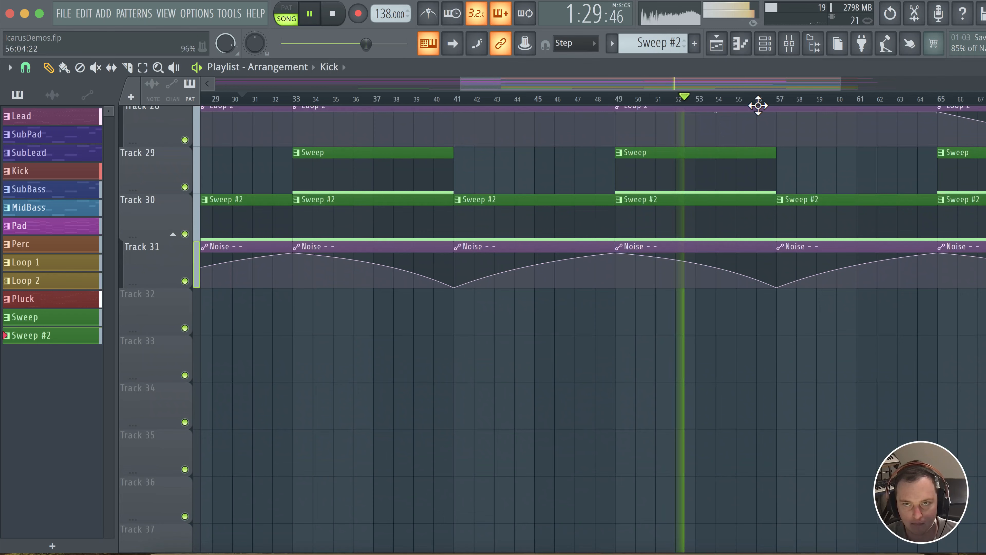
left_click(790, 43)
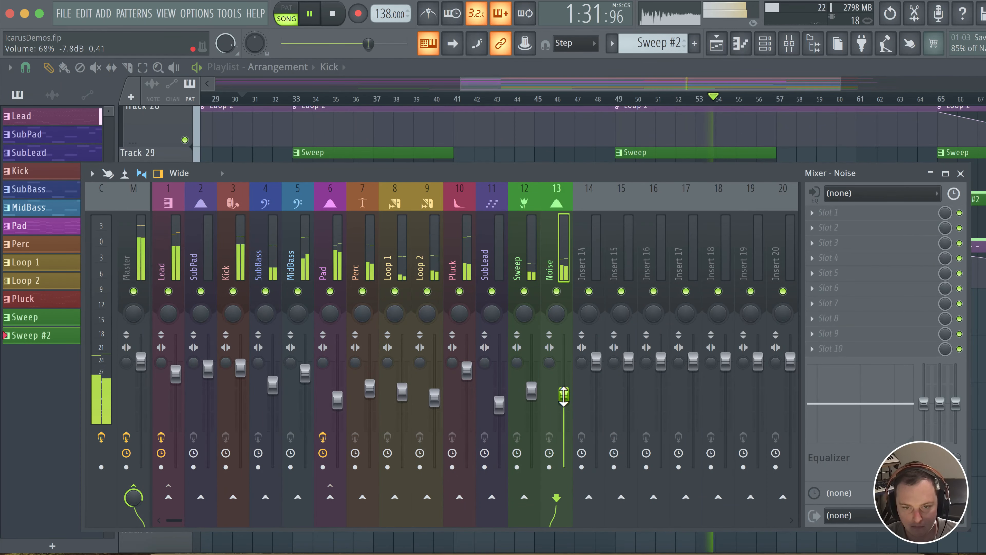
left_click_drag(463, 369, 465, 366)
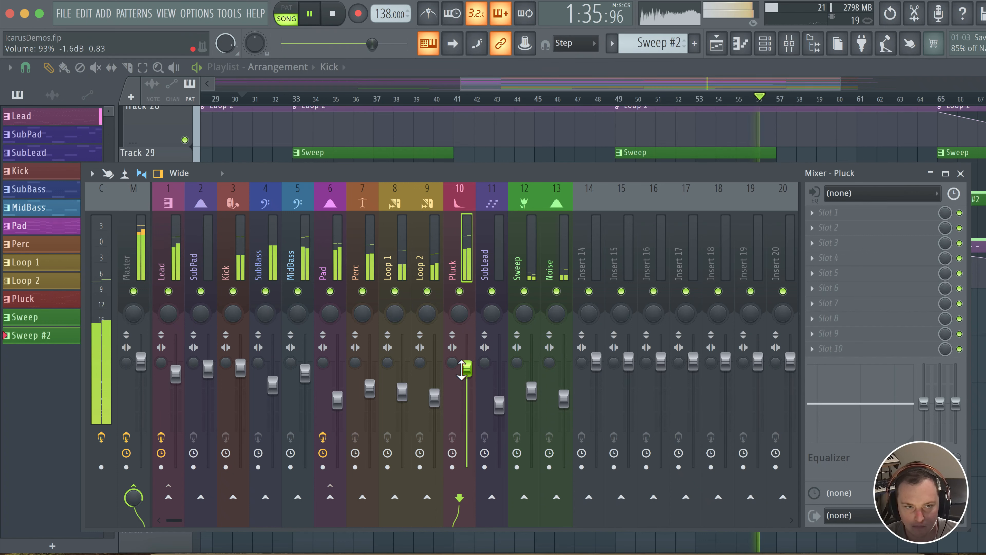
left_click(180, 376)
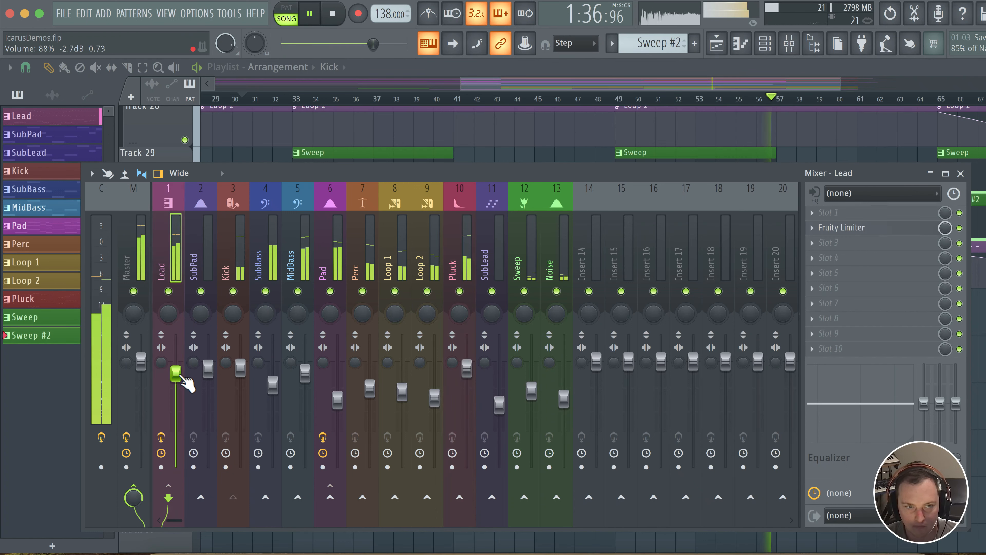
left_click(468, 370)
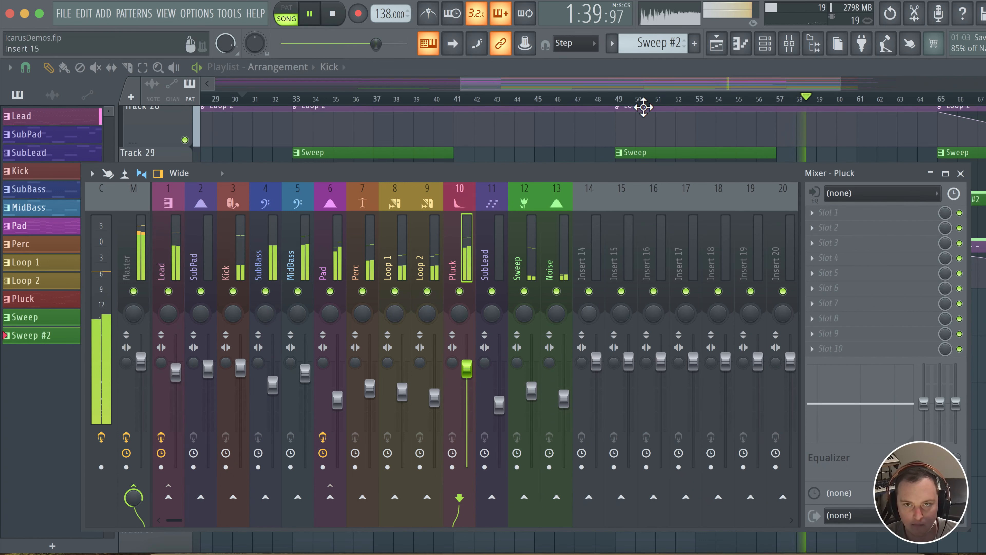
key("F9")
Shorten the Kick clip that starts at bar 57 so it ends at bar 64, leaving a one-bar gap before bar 65
left_click_drag(726, 201, 530, 264)
left_click_drag(667, 268, 598, 273)
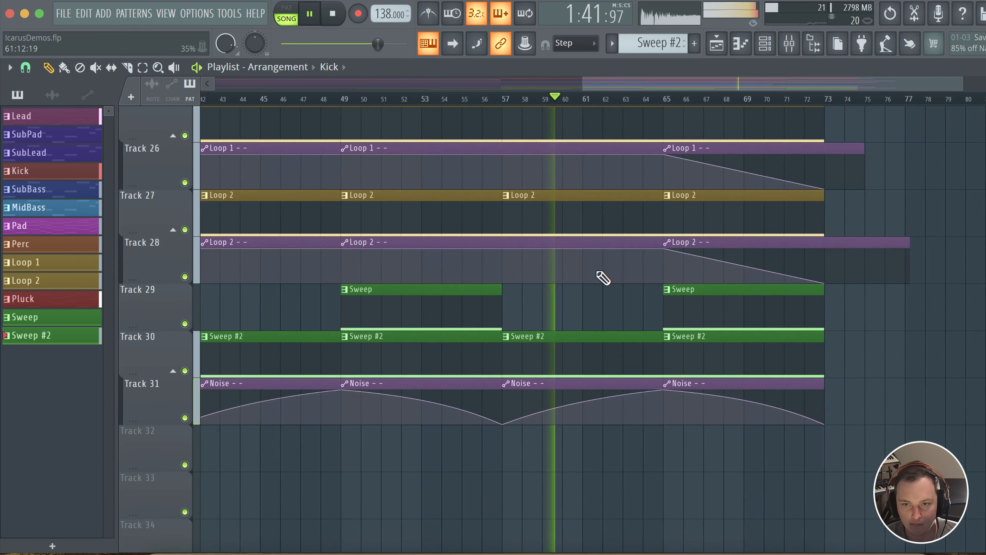
scroll(645, 271, "up", 2)
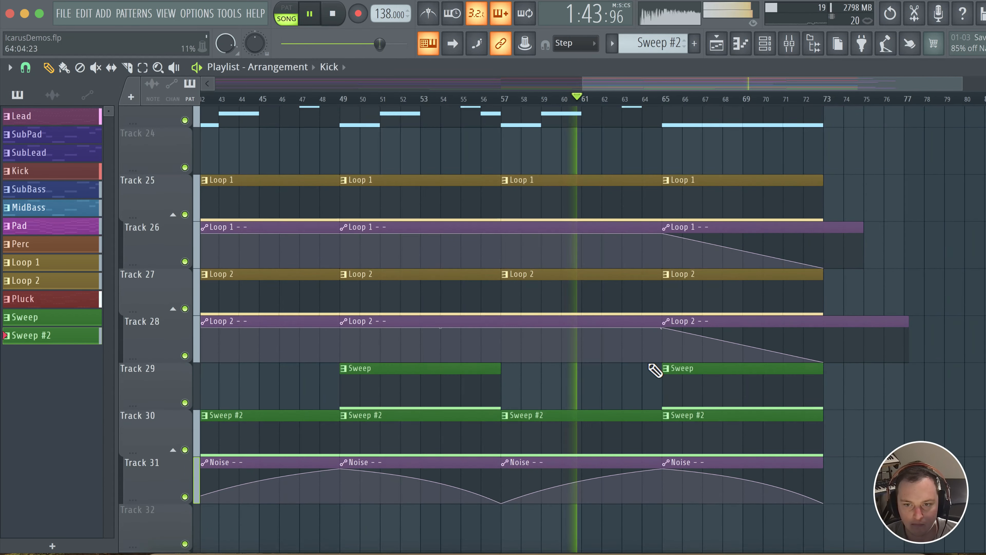
left_click_drag(614, 356, 599, 334)
scroll(598, 307, "up", 20)
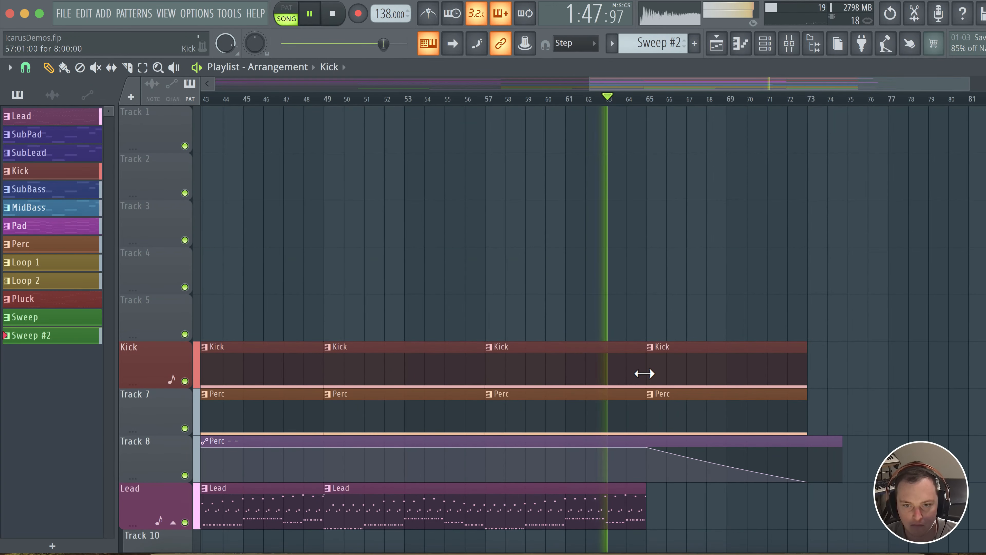
left_click_drag(645, 375, 624, 375)
Audition the transition into bar 65 while reviewing the Sweep and Sweep #2 clips and their Noise automation across the arrangement
scroll(650, 386, "down", 2)
scroll(651, 387, "down", 12)
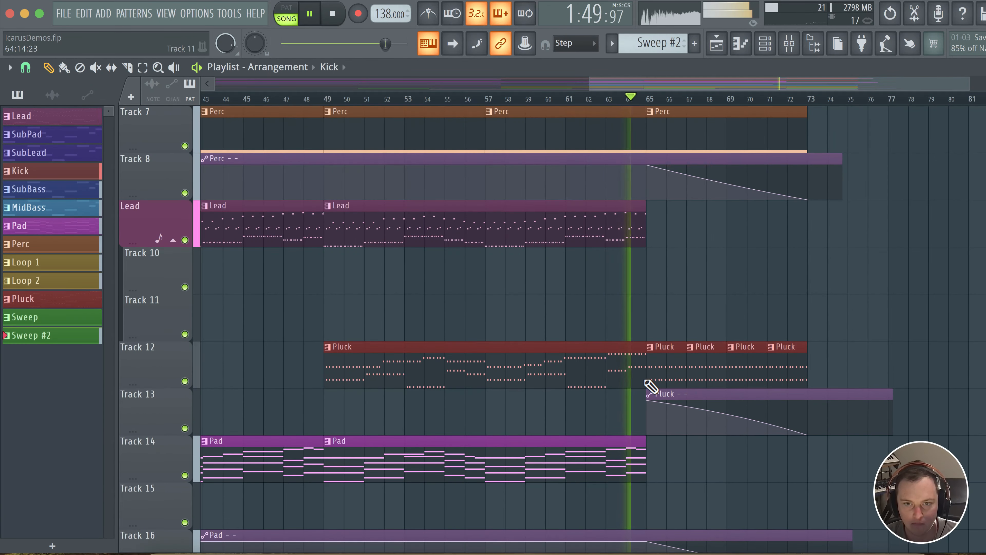
scroll(618, 272, "down", 11)
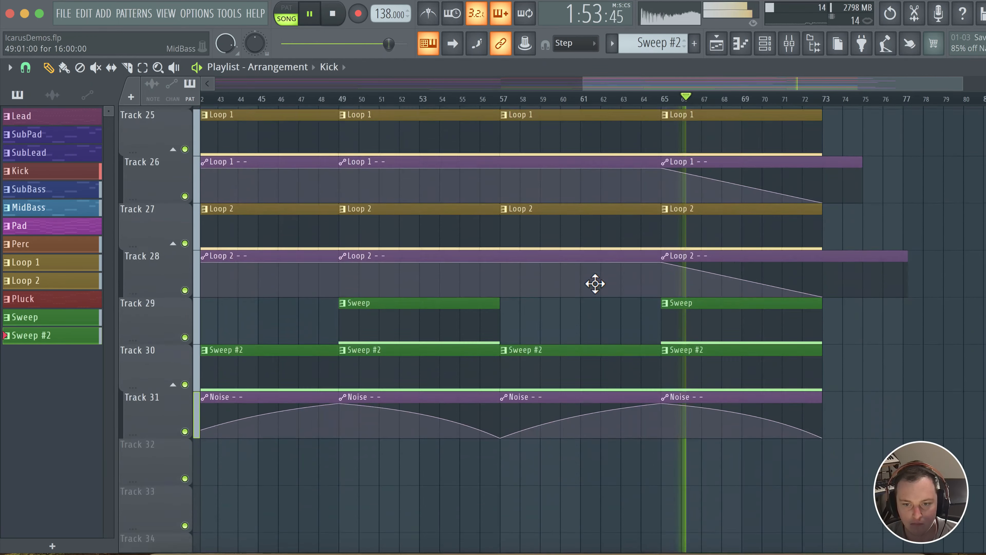
left_click_drag(556, 323, 806, 360)
scroll(662, 343, "down", 4)
left_click_drag(523, 327, 545, 280)
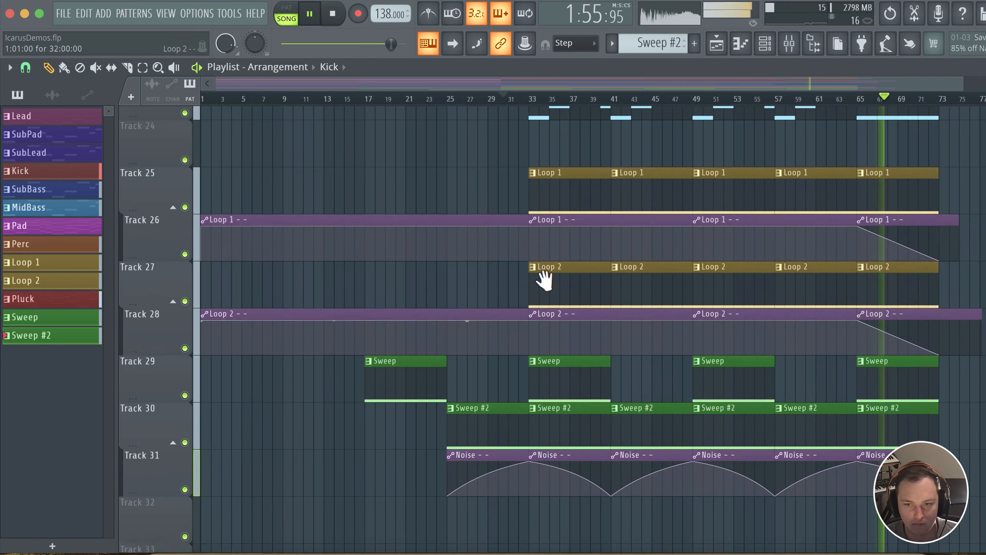